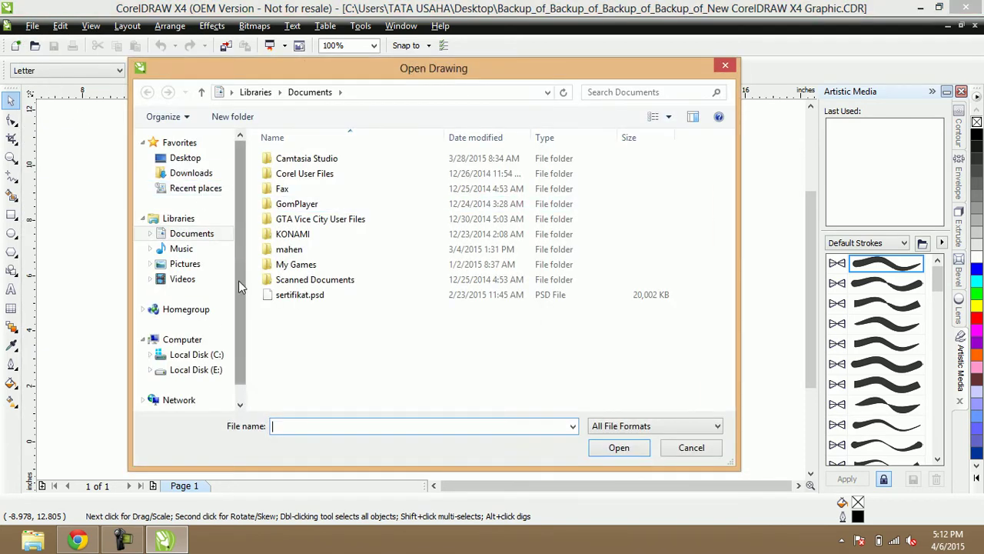
Browse to the BACKGROUND folder inside FILE KU on Local Disk (E:)
{"action": "scroll", "coordinate": [235, 263], "scroll_direction": "down", "scroll_amount": 1}
{"action": "left_click", "coordinate": [206, 348]}
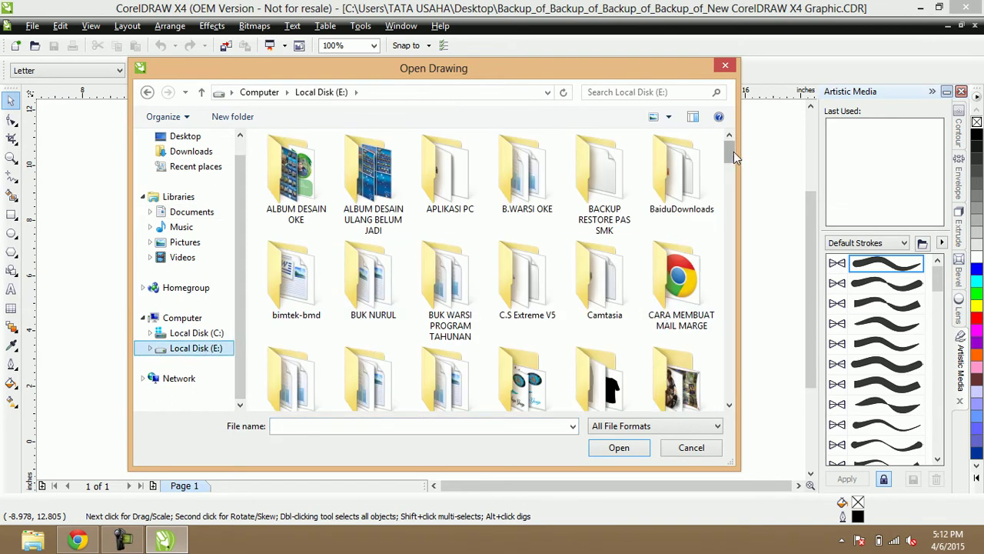
{"action": "scroll", "coordinate": [735, 157], "scroll_direction": "down", "scroll_amount": 2}
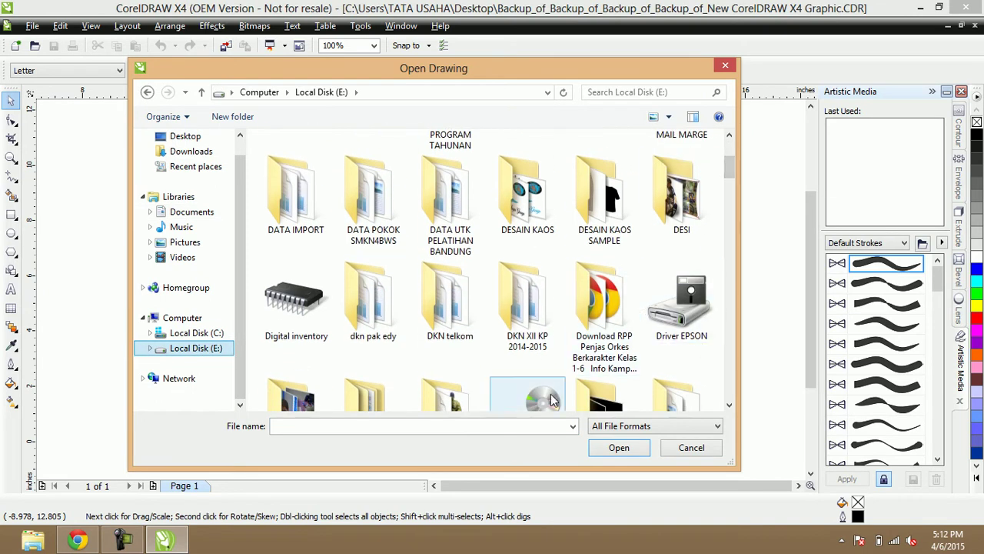
{"action": "scroll", "coordinate": [607, 261], "scroll_direction": "down", "scroll_amount": 1}
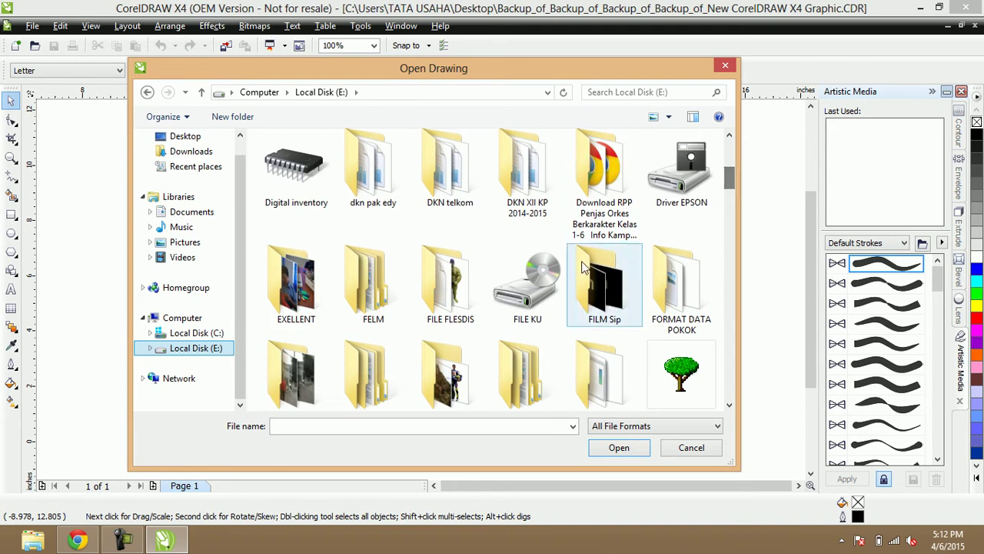
{"action": "double_click", "coordinate": [547, 281]}
{"action": "double_click", "coordinate": [314, 177]}
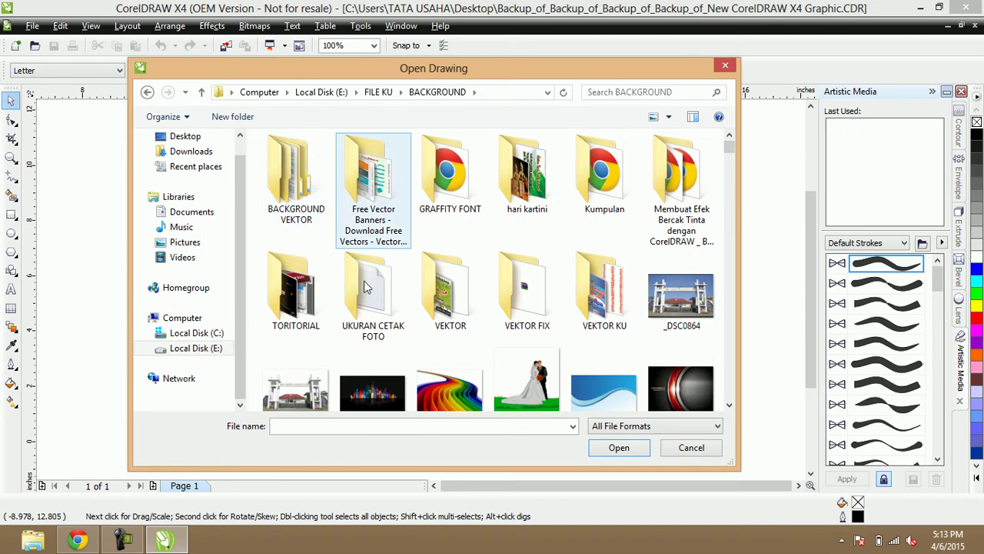
Find image 1871229 in the BACKGROUND folder, place it on the drawing and close the file dialog
{"action": "left_click_drag", "start_coordinate": [730, 154], "coordinate": [734, 191]}
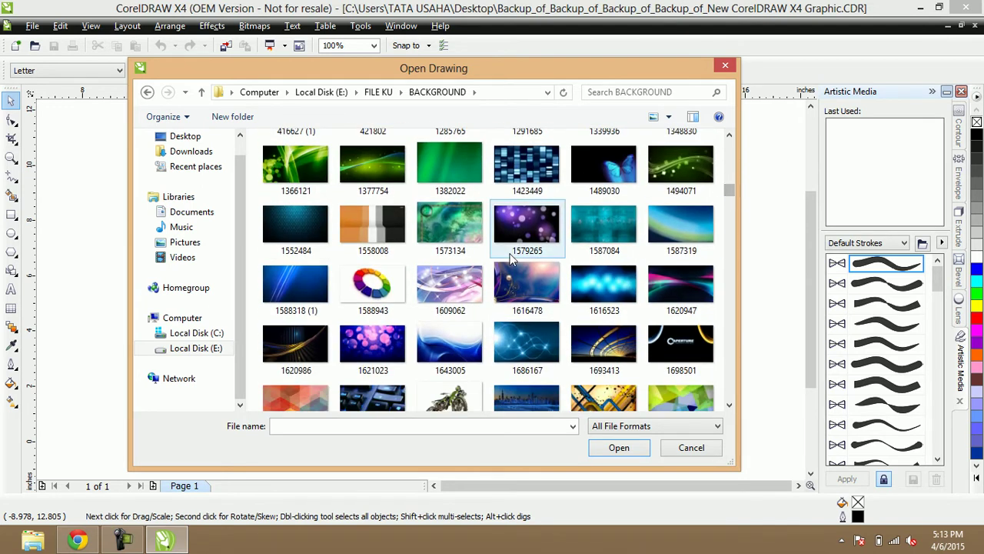
{"action": "scroll", "coordinate": [512, 258], "scroll_direction": "down", "scroll_amount": 5}
{"action": "scroll", "coordinate": [511, 258], "scroll_direction": "up", "scroll_amount": 5}
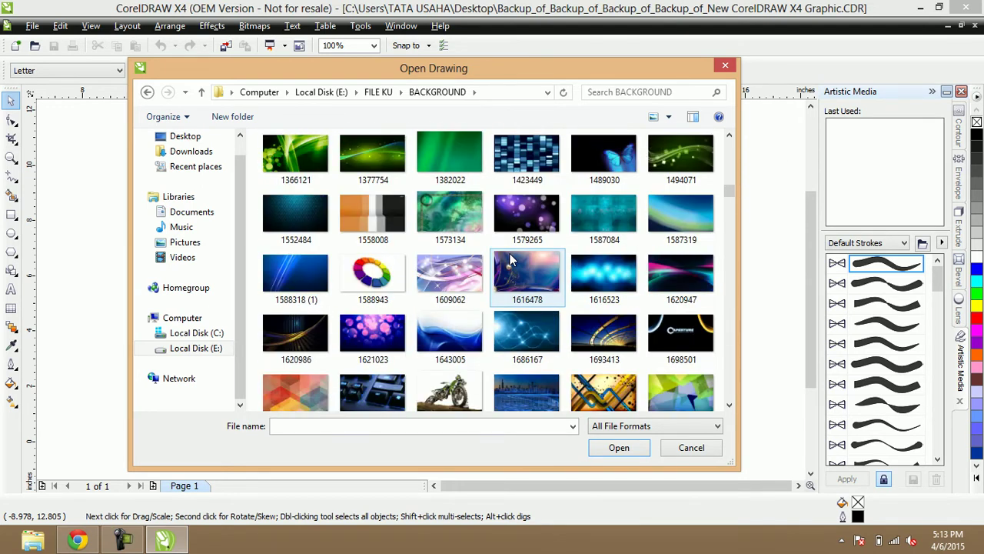
{"action": "scroll", "coordinate": [511, 261], "scroll_direction": "down", "scroll_amount": 2}
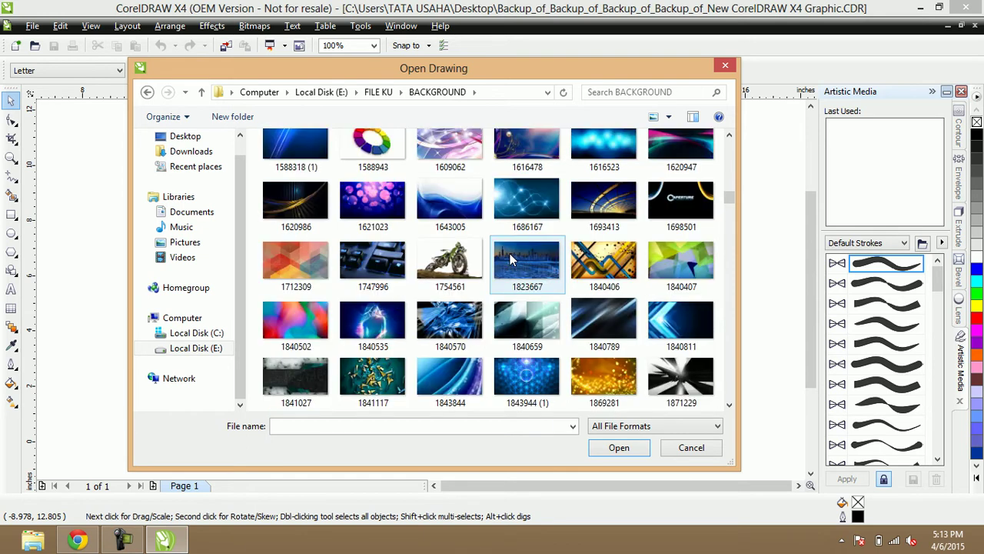
{"action": "scroll", "coordinate": [512, 258], "scroll_direction": "down", "scroll_amount": 3}
{"action": "scroll", "coordinate": [511, 259], "scroll_direction": "down", "scroll_amount": 4}
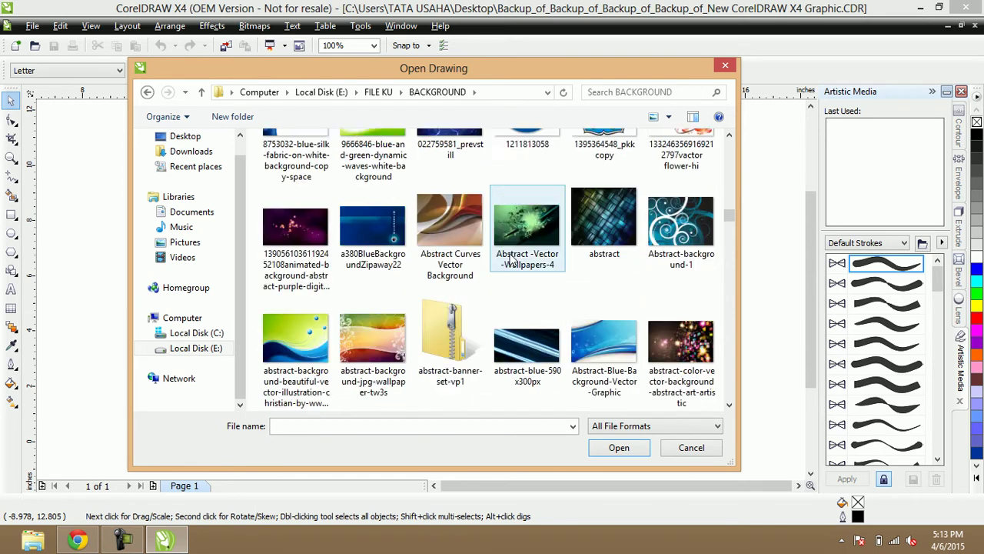
{"action": "scroll", "coordinate": [513, 260], "scroll_direction": "up", "scroll_amount": 2}
{"action": "scroll", "coordinate": [511, 260], "scroll_direction": "up", "scroll_amount": 2}
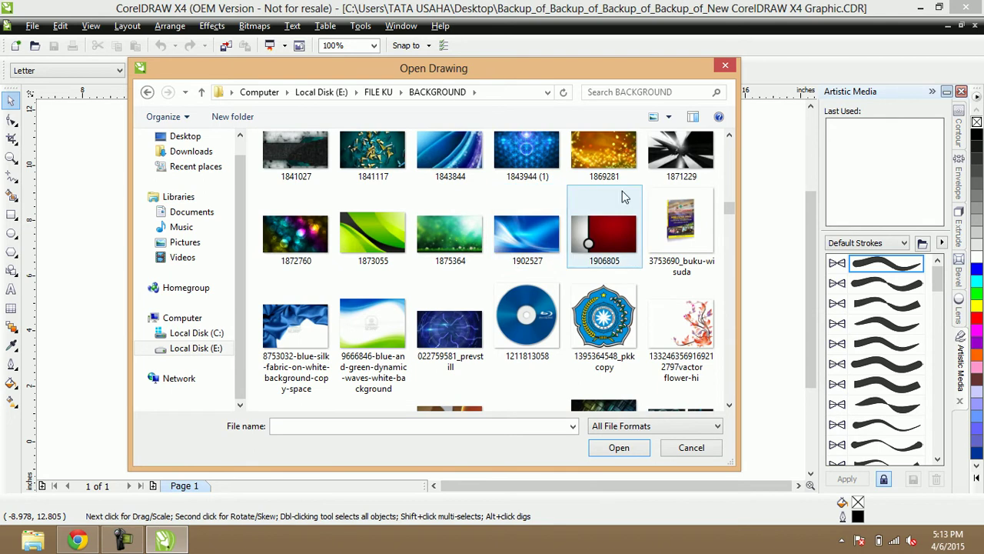
{"action": "left_click", "coordinate": [666, 172]}
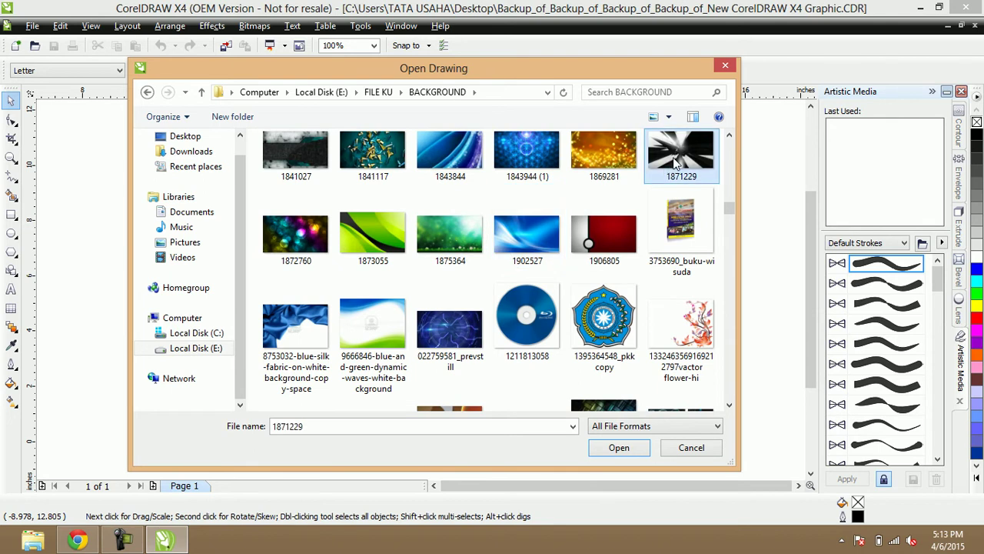
{"action": "left_click_drag", "start_coordinate": [681, 157], "coordinate": [96, 294]}
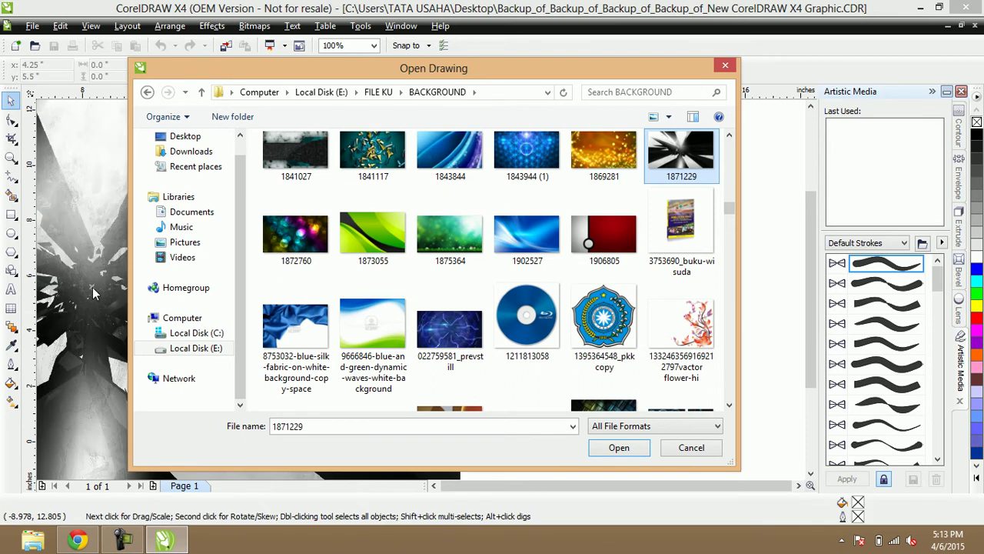
{"action": "left_click", "coordinate": [724, 65]}
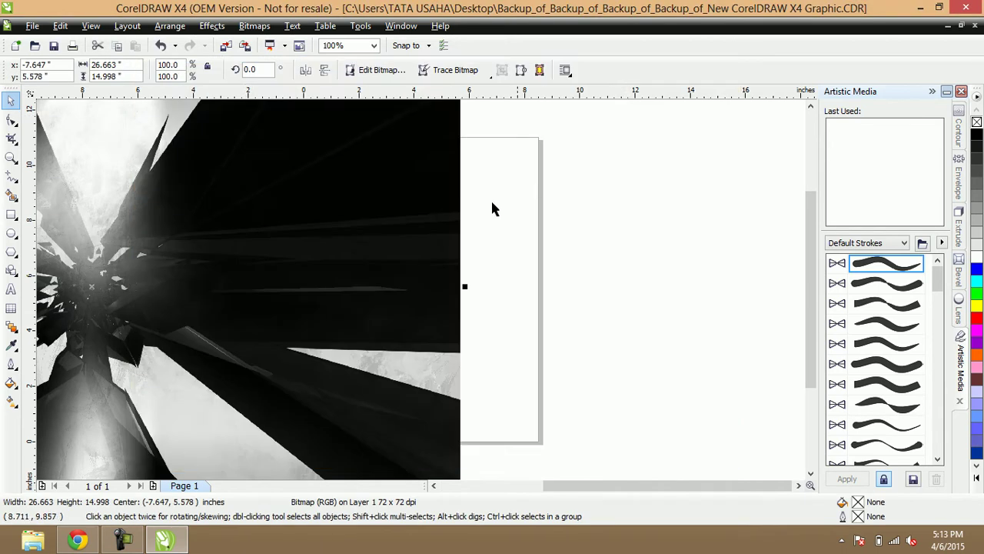
Move the image over the page and draw a rectangle exactly covering it, about 26.66 by 15 inches
{"action": "mouse_move", "coordinate": [272, 272]}
{"action": "left_mouse_down"}
{"action": "mouse_move", "coordinate": [512, 266]}
{"action": "mouse_move", "coordinate": [433, 272]}
{"action": "mouse_move", "coordinate": [490, 267]}
{"action": "left_mouse_up"}
{"action": "scroll", "coordinate": [512, 266], "scroll_direction": "down", "scroll_amount": 1}
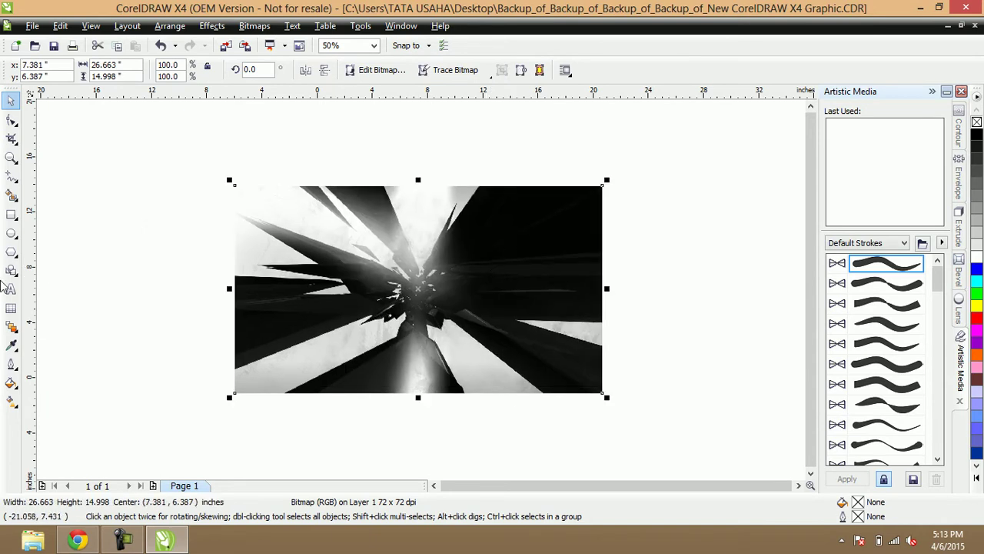
{"action": "left_click", "coordinate": [12, 215]}
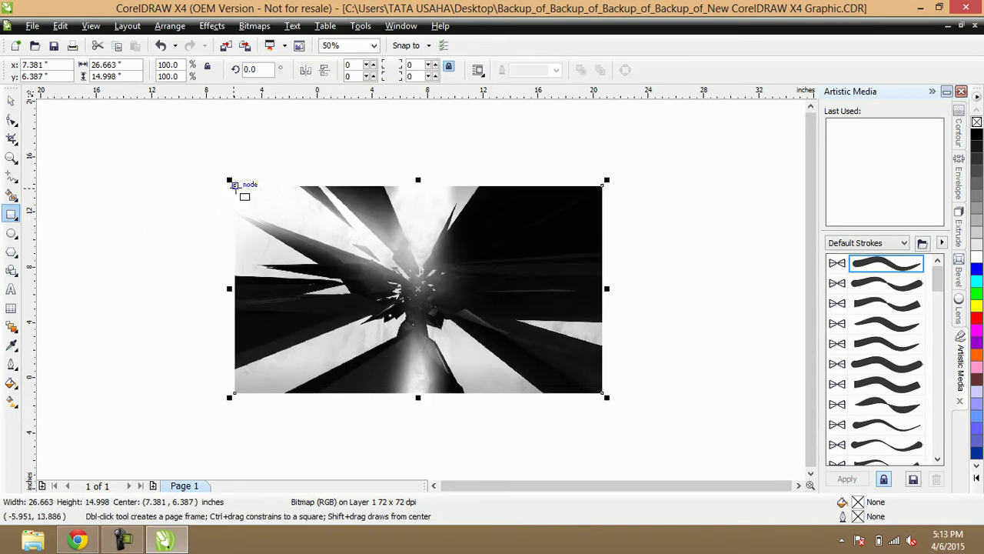
{"action": "left_click_drag", "start_coordinate": [235, 184], "coordinate": [602, 393]}
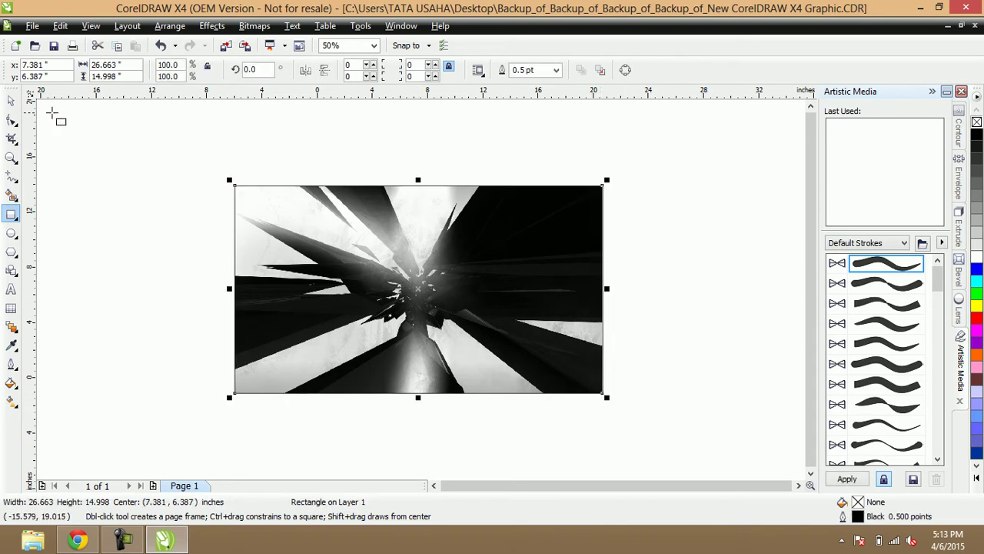
Separate the rectangle from the image by moving the rectangle upward and the image down to the left
{"action": "left_click", "coordinate": [11, 100]}
{"action": "left_click_drag", "start_coordinate": [459, 307], "coordinate": [457, 243]}
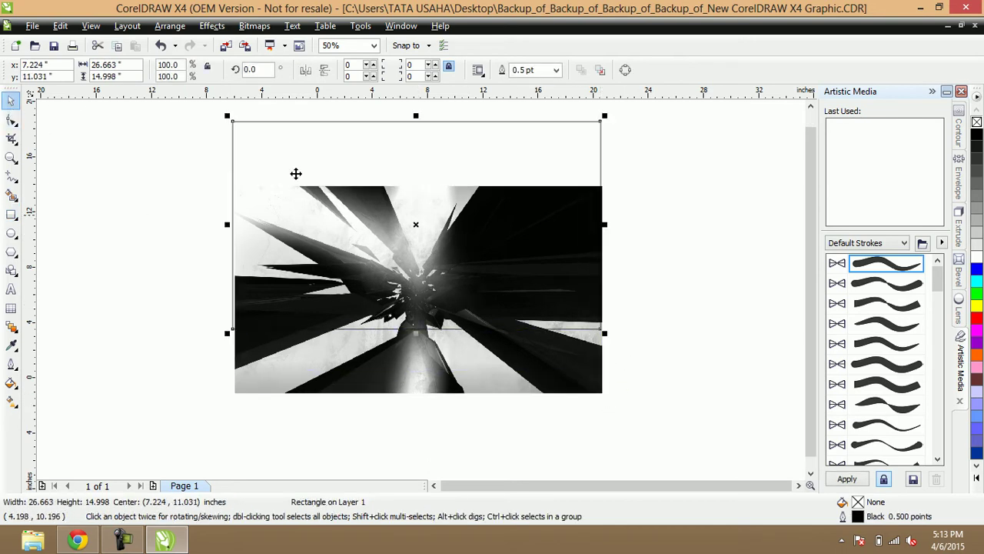
{"action": "left_click_drag", "start_coordinate": [501, 379], "coordinate": [336, 460]}
Resize the rectangle to 15 inches wide and 10 inches high, then deselect it
{"action": "left_click", "coordinate": [453, 214]}
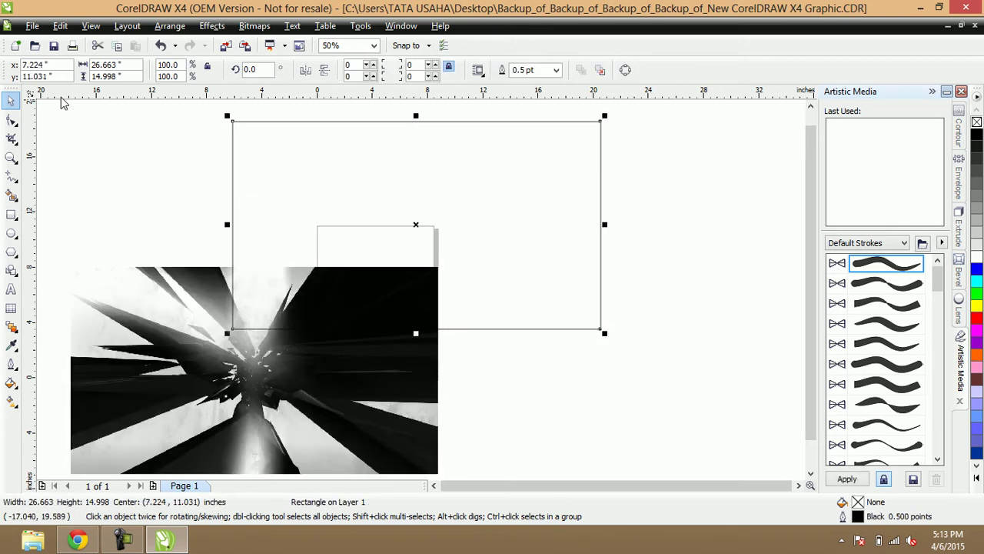
{"action": "double_click", "coordinate": [128, 64]}
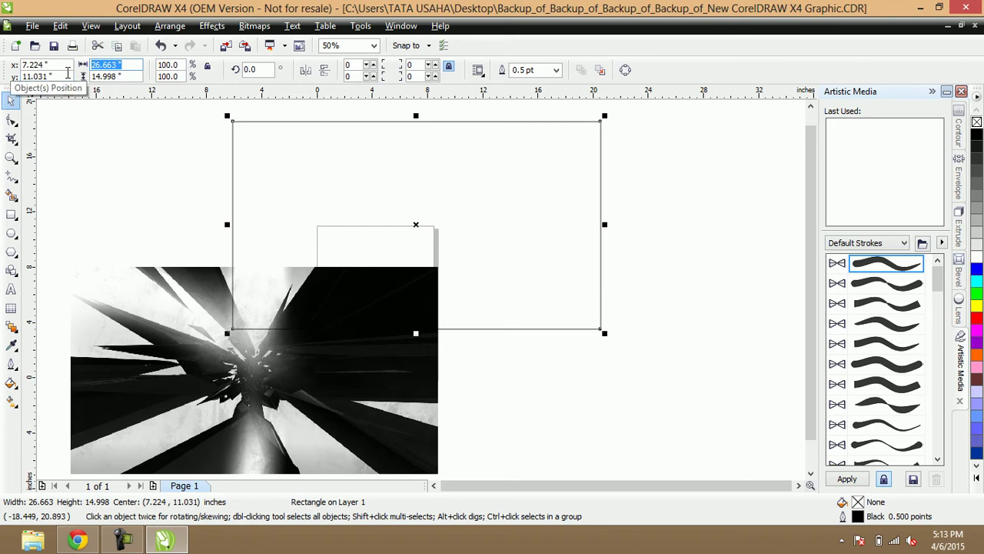
{"action": "key", "text": "Tab"}
{"action": "type", "text": "1"}
{"action": "left_click", "coordinate": [80, 158]}
Place the image inside the rectangle as a PowerClip
{"action": "left_click", "coordinate": [269, 380]}
{"action": "left_click", "coordinate": [213, 26]}
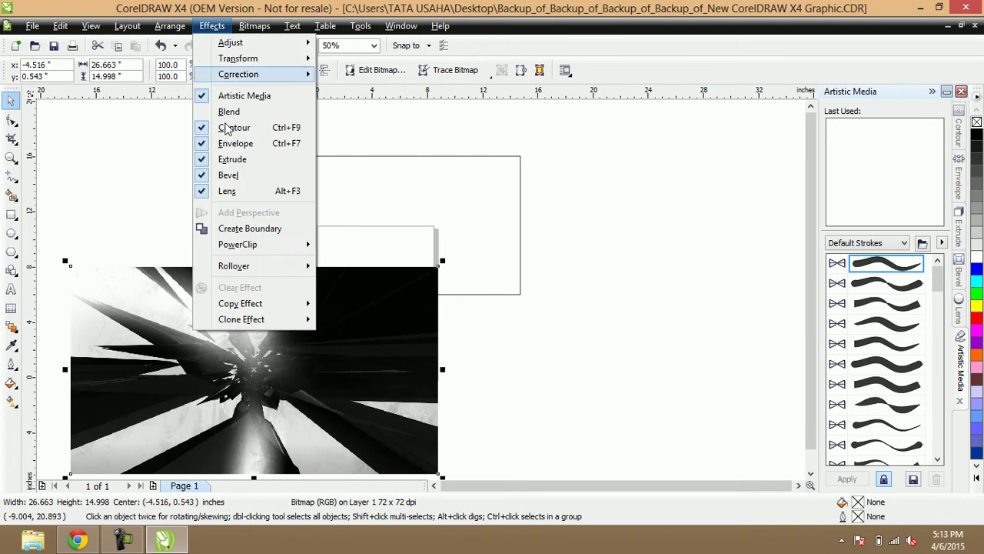
{"action": "mouse_move", "coordinate": [266, 250]}
{"action": "left_click", "coordinate": [332, 248]}
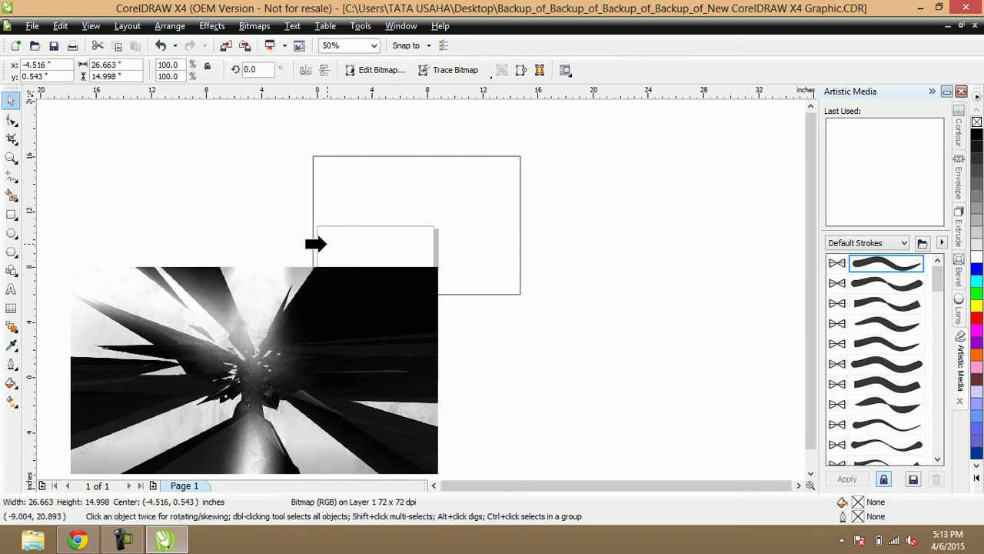
{"action": "left_click", "coordinate": [388, 189]}
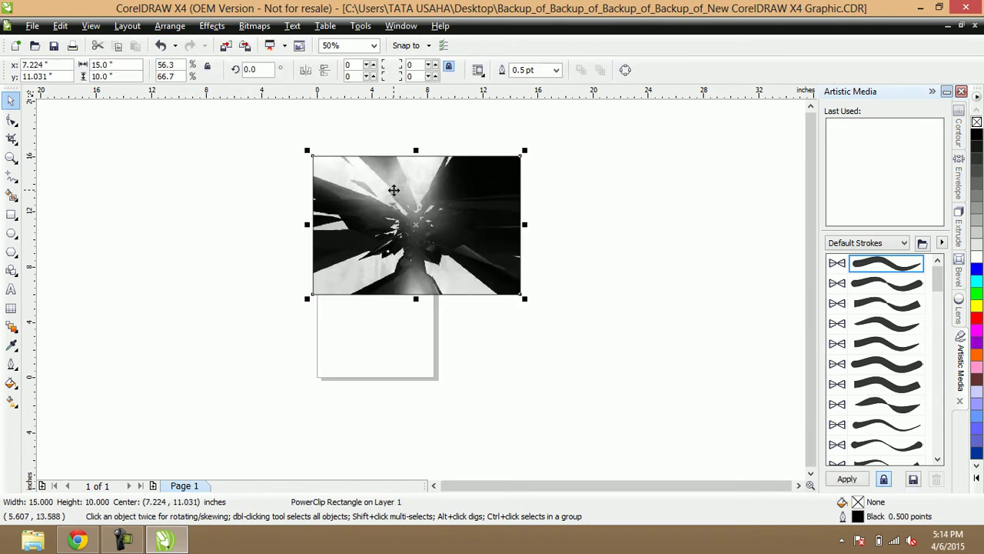
Edit the PowerClip contents, scaling the image to about 67.5% and shifting it about 1.1 inches right, and finish editing
{"action": "right_click", "coordinate": [393, 189]}
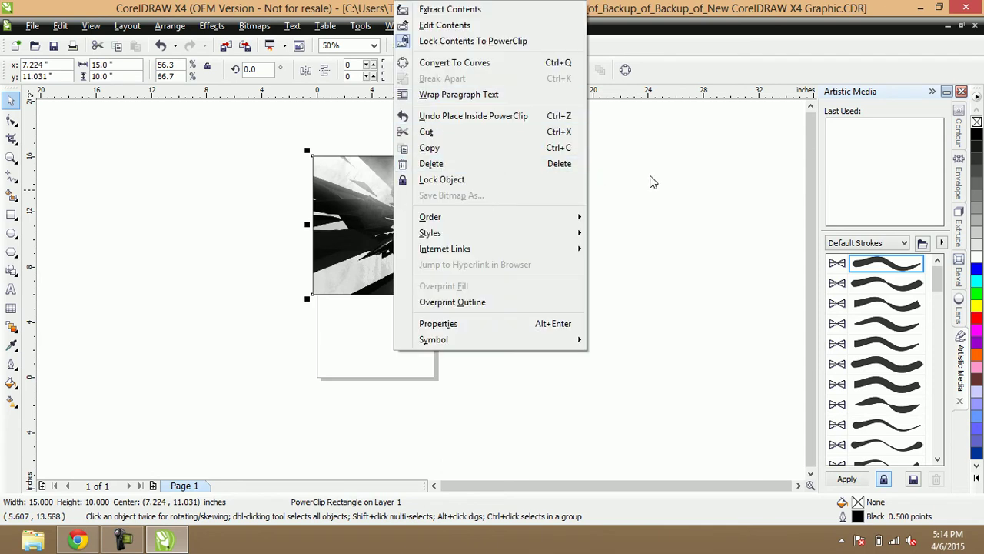
{"action": "left_click", "coordinate": [443, 25]}
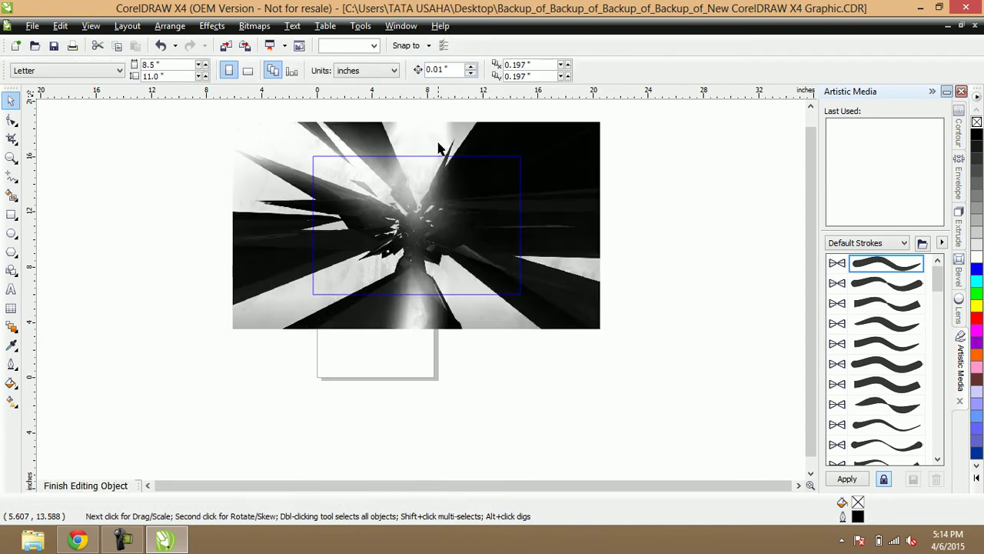
{"action": "scroll", "coordinate": [434, 225], "scroll_direction": "down", "scroll_amount": 1}
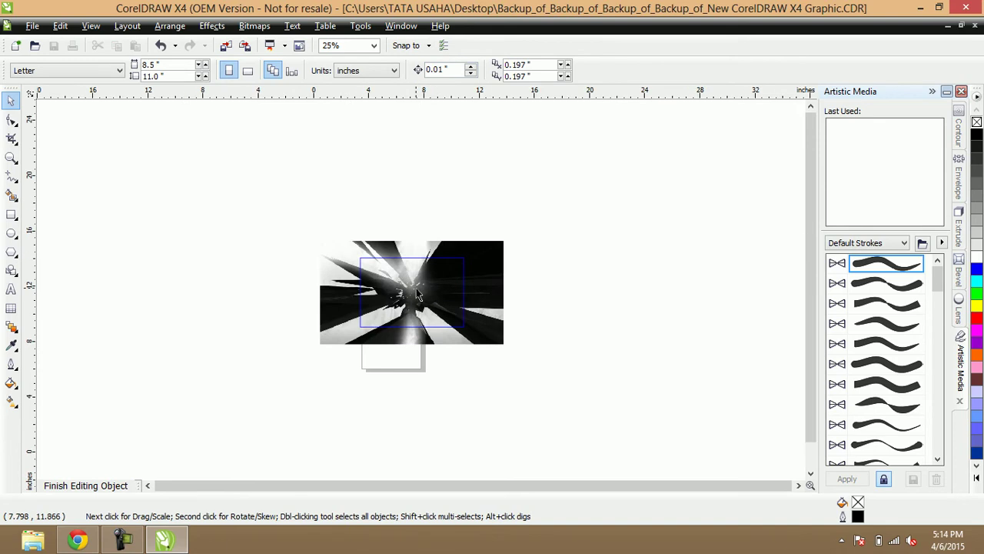
{"action": "scroll", "coordinate": [523, 236], "scroll_direction": "up", "scroll_amount": 1}
{"action": "left_click", "coordinate": [536, 234]}
{"action": "left_click_drag", "start_coordinate": [598, 195], "coordinate": [570, 229]}
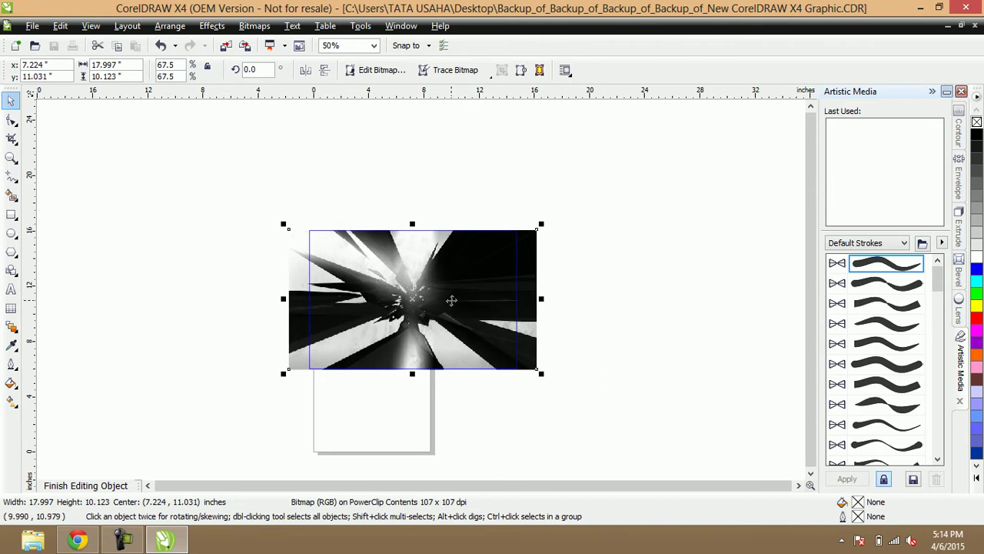
{"action": "left_click_drag", "start_coordinate": [450, 299], "coordinate": [465, 300]}
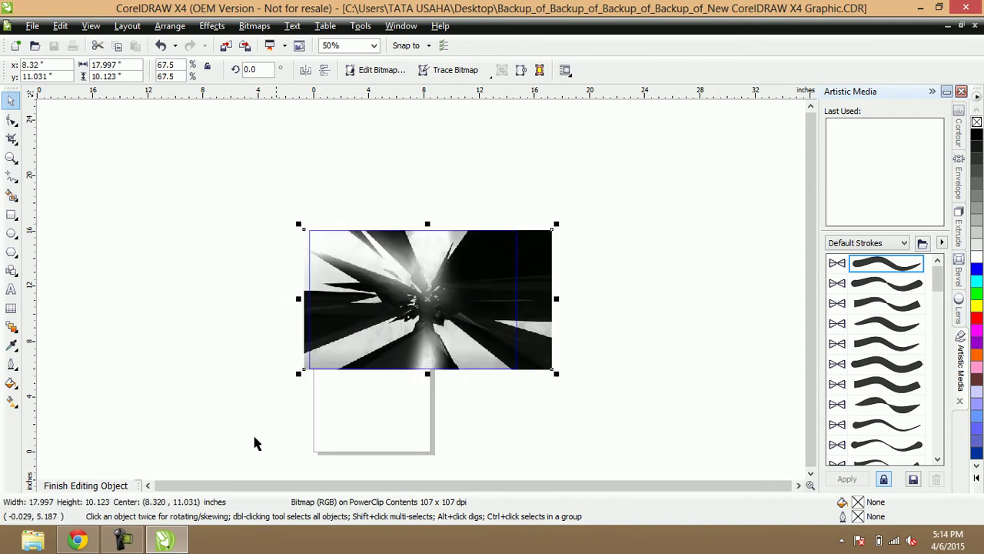
{"action": "left_click", "coordinate": [85, 485]}
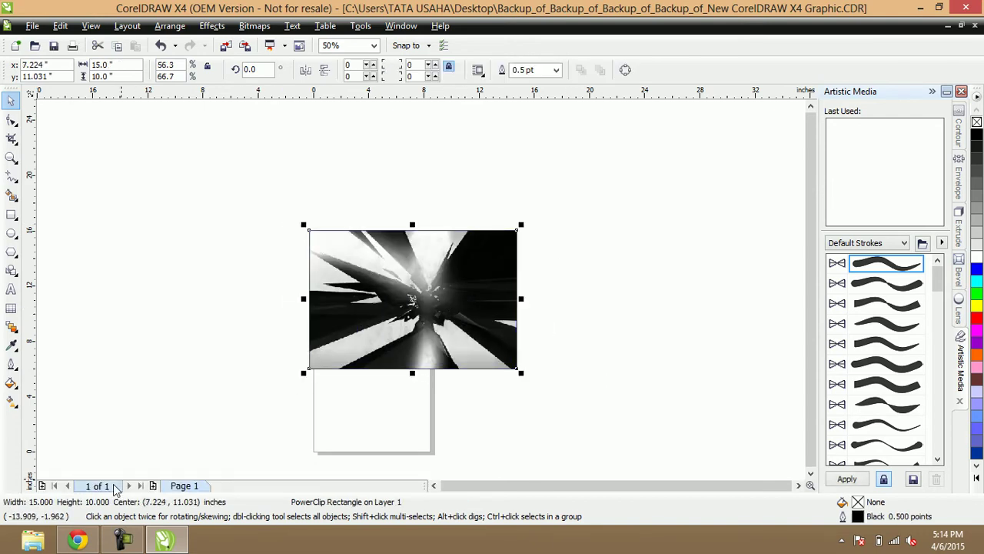
Reopen the PowerClip contents, nudge the image about 0.26 inch further right within the frame, and finish editing
{"action": "right_click", "coordinate": [465, 272]}
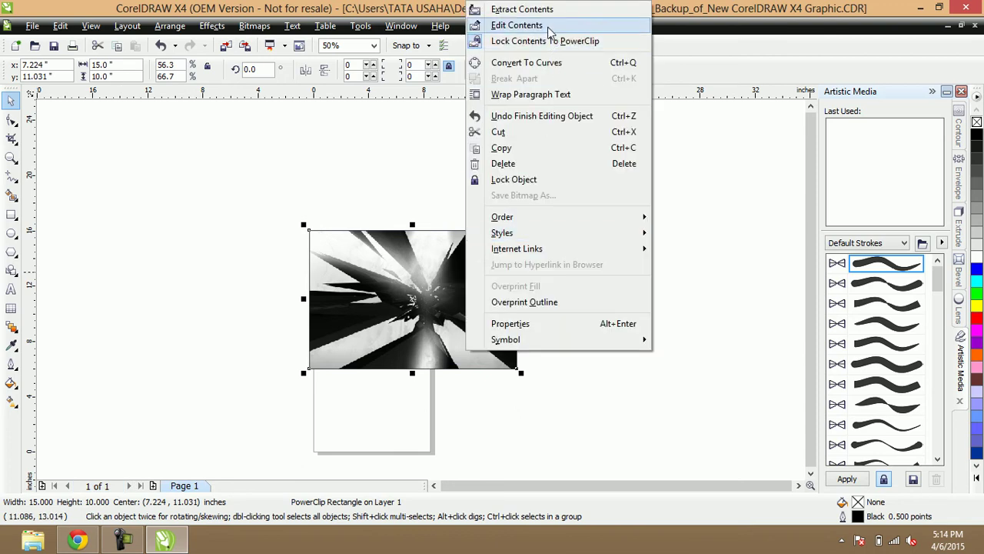
{"action": "left_click", "coordinate": [485, 25]}
{"action": "left_click", "coordinate": [473, 293]}
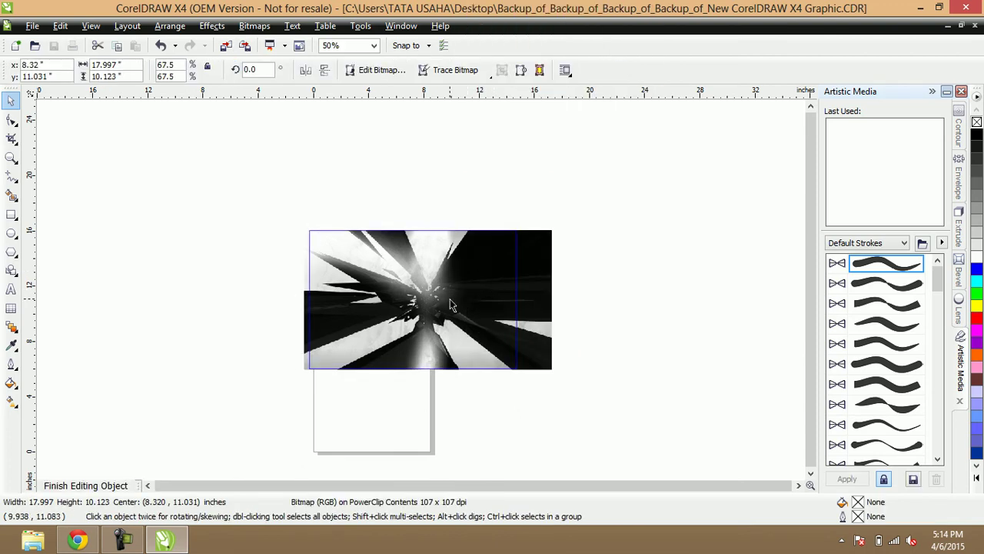
{"action": "key", "text": "Escape"}
{"action": "left_click", "coordinate": [456, 303]}
{"action": "left_click_drag", "start_coordinate": [453, 303], "coordinate": [457, 304]}
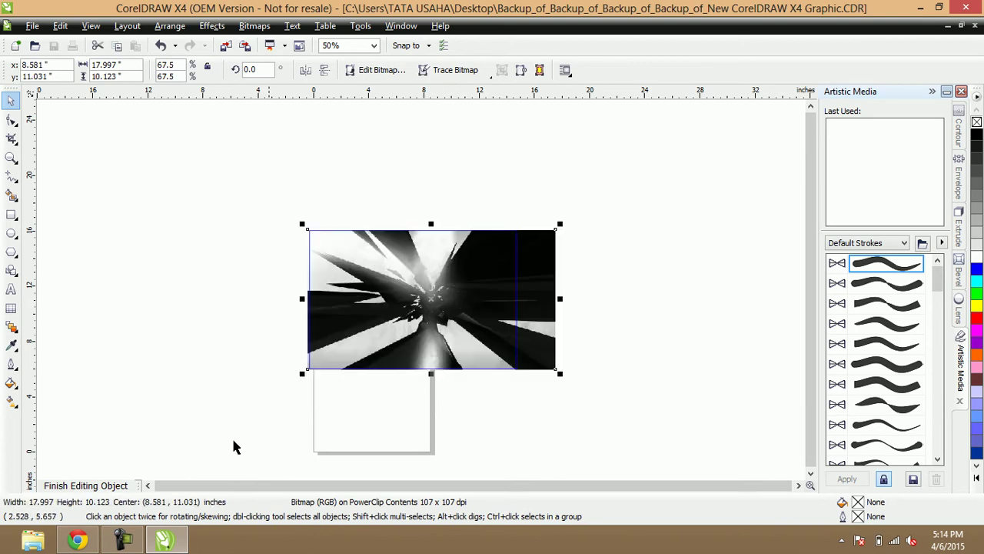
{"action": "left_click", "coordinate": [115, 485]}
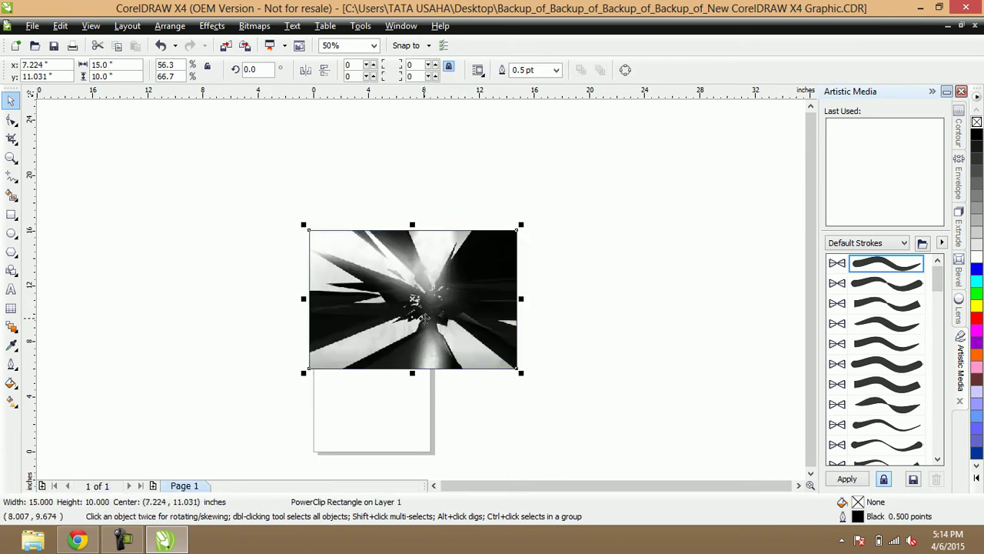
Add the biker image from the DESI folder on Local Disk (E:) to the drawing, beside the frame
{"action": "left_click", "coordinate": [617, 260]}
{"action": "left_click", "coordinate": [441, 308]}
{"action": "left_click", "coordinate": [32, 26]}
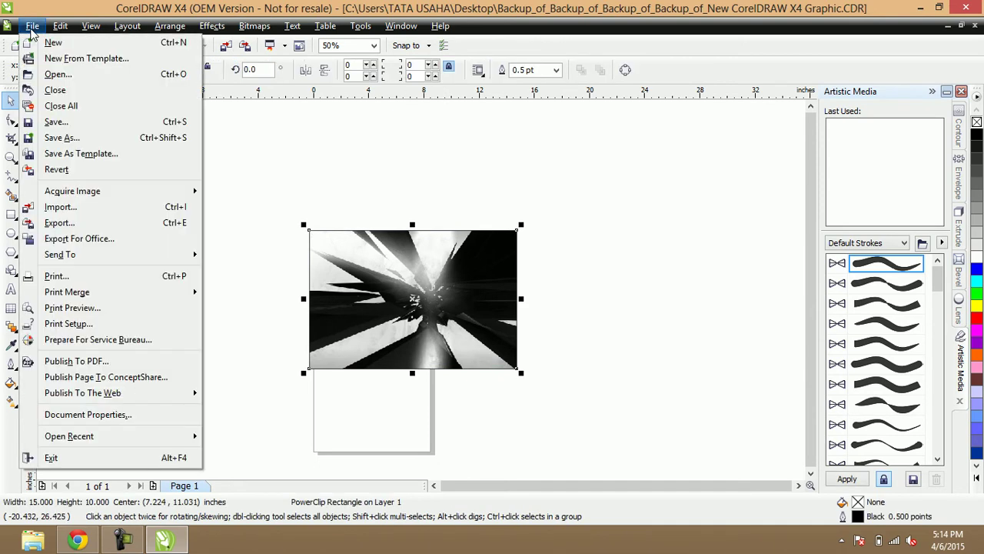
{"action": "left_click", "coordinate": [50, 73]}
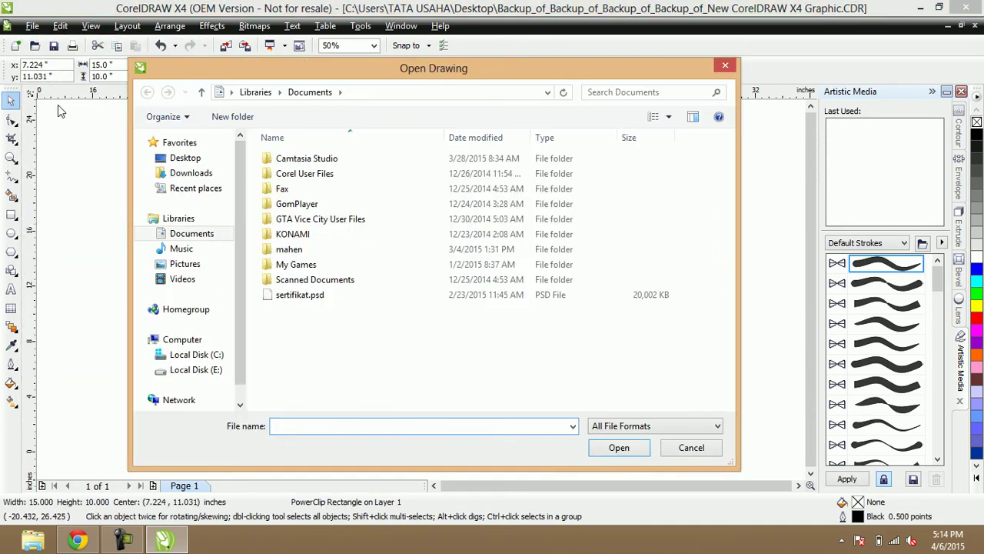
{"action": "left_click", "coordinate": [188, 372]}
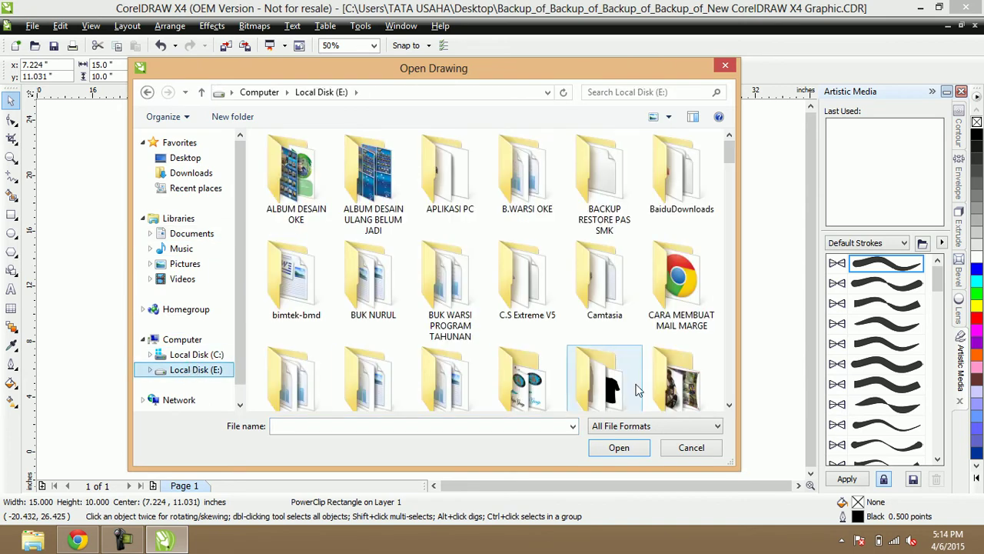
{"action": "scroll", "coordinate": [726, 164], "scroll_direction": "down", "scroll_amount": 3}
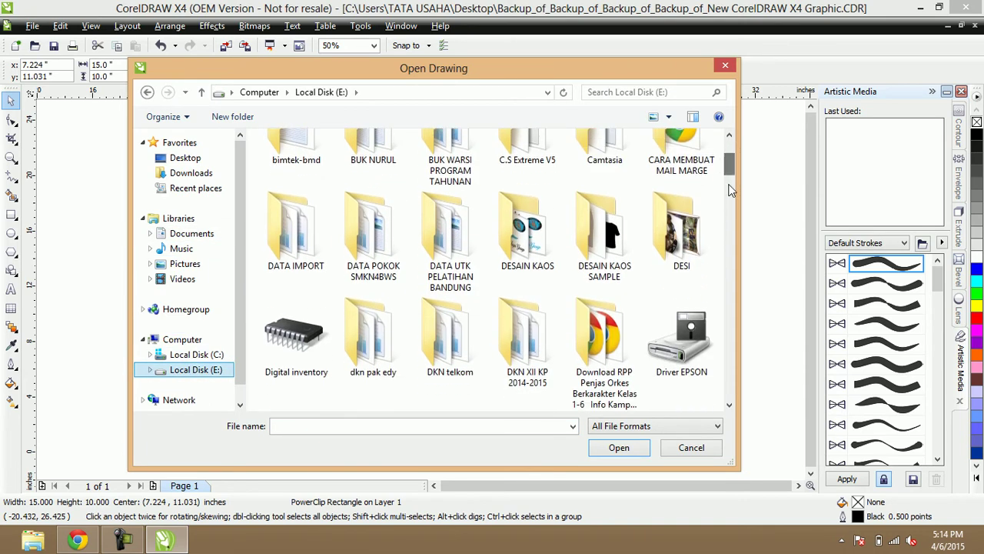
{"action": "double_click", "coordinate": [695, 242]}
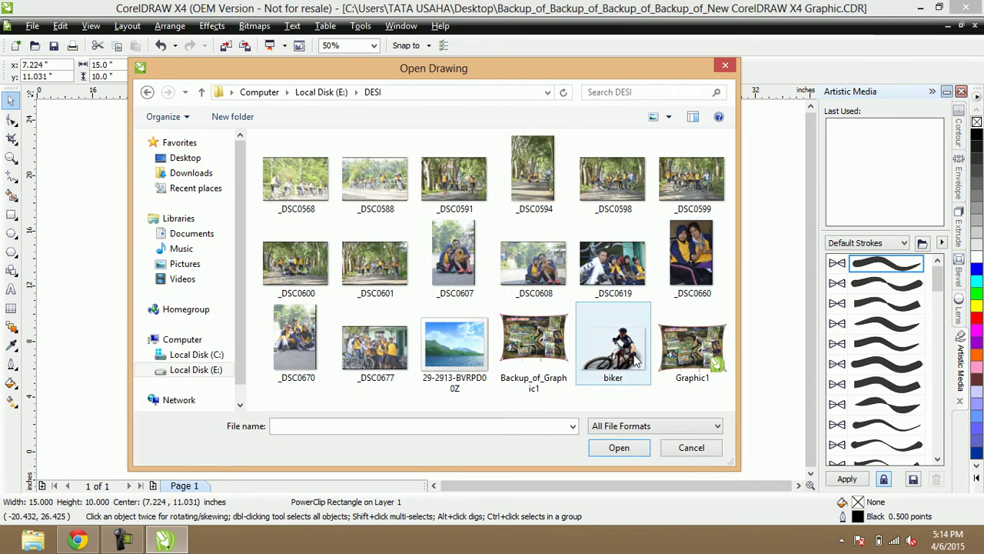
{"action": "left_click", "coordinate": [618, 362]}
{"action": "double_click", "coordinate": [617, 355]}
{"action": "left_click", "coordinate": [89, 285]}
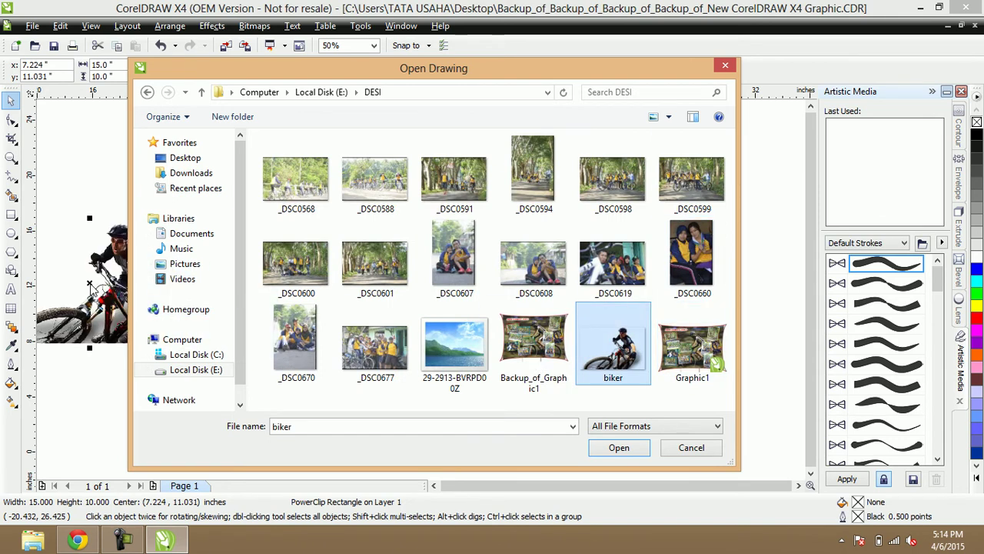
{"action": "left_click", "coordinate": [727, 68]}
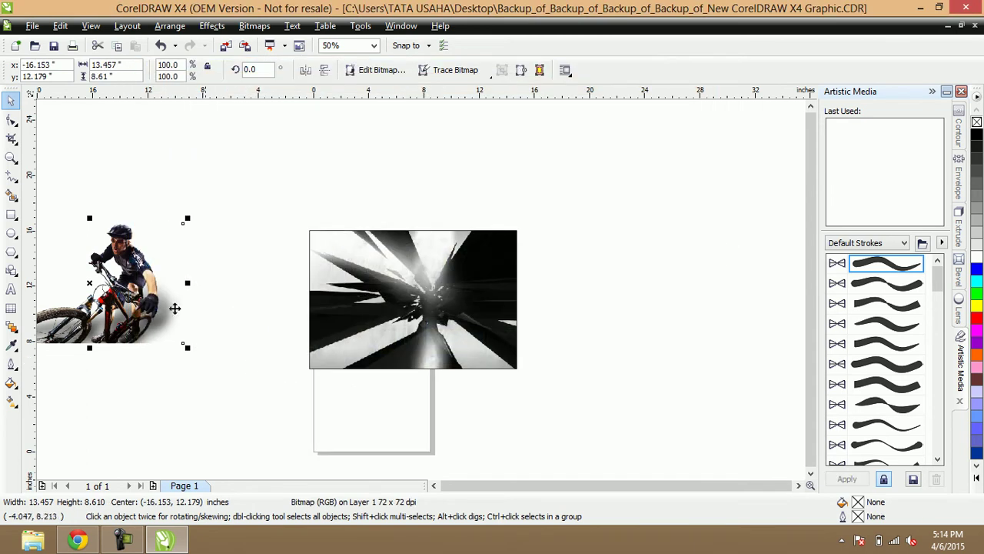
Move the biker image closer to the frame and place it inside the rectangle as a PowerClip
{"action": "left_click_drag", "start_coordinate": [133, 284], "coordinate": [215, 248]}
{"action": "left_click", "coordinate": [211, 25]}
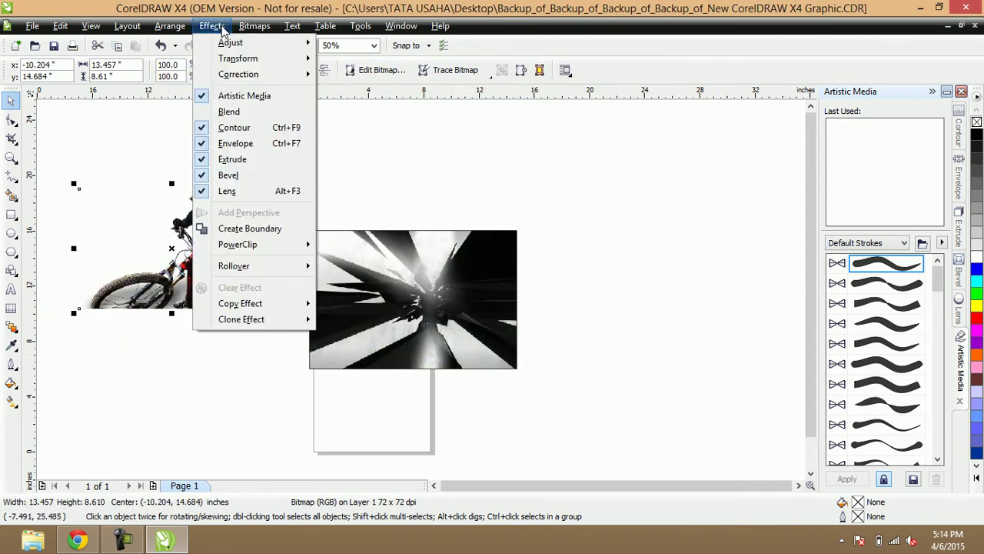
{"action": "mouse_move", "coordinate": [264, 244]}
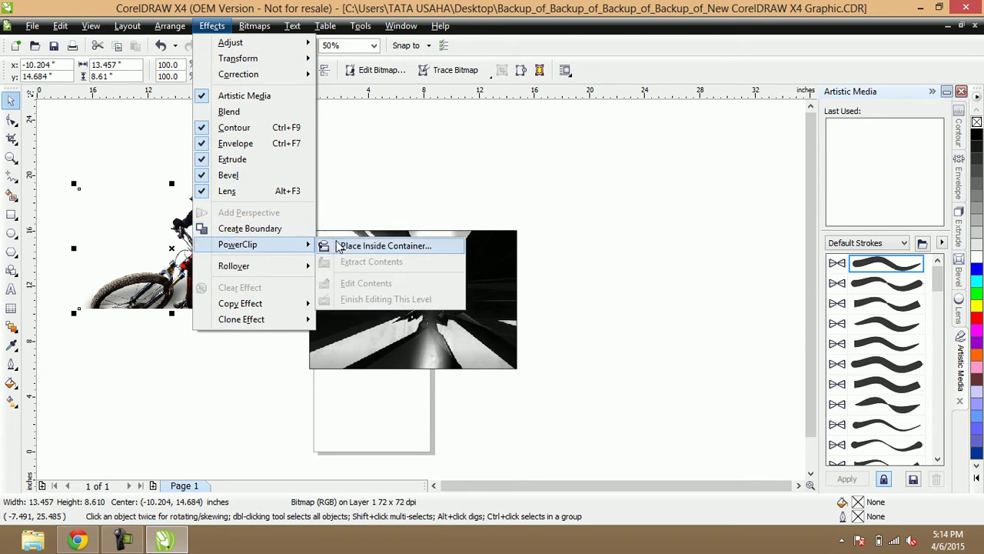
{"action": "left_click", "coordinate": [337, 245]}
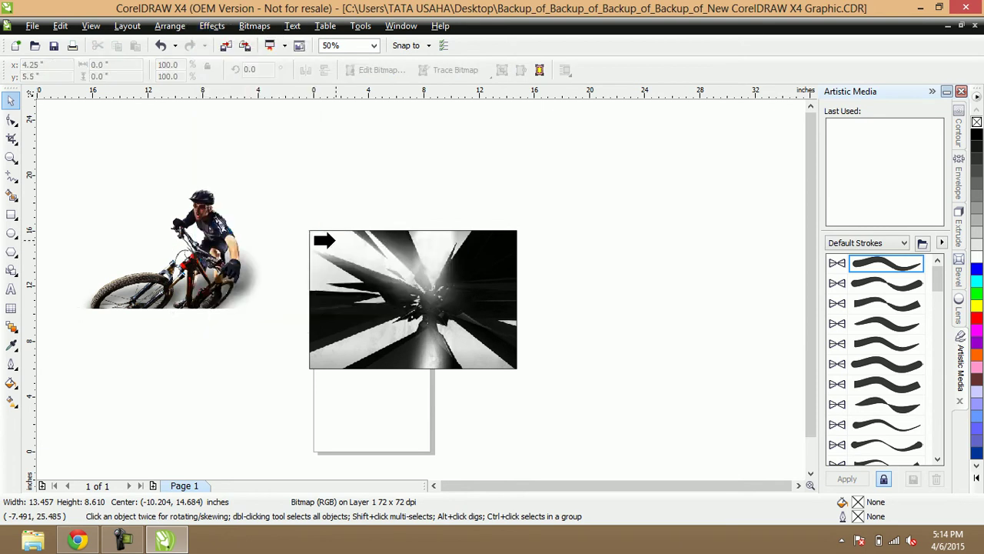
{"action": "left_click", "coordinate": [385, 299]}
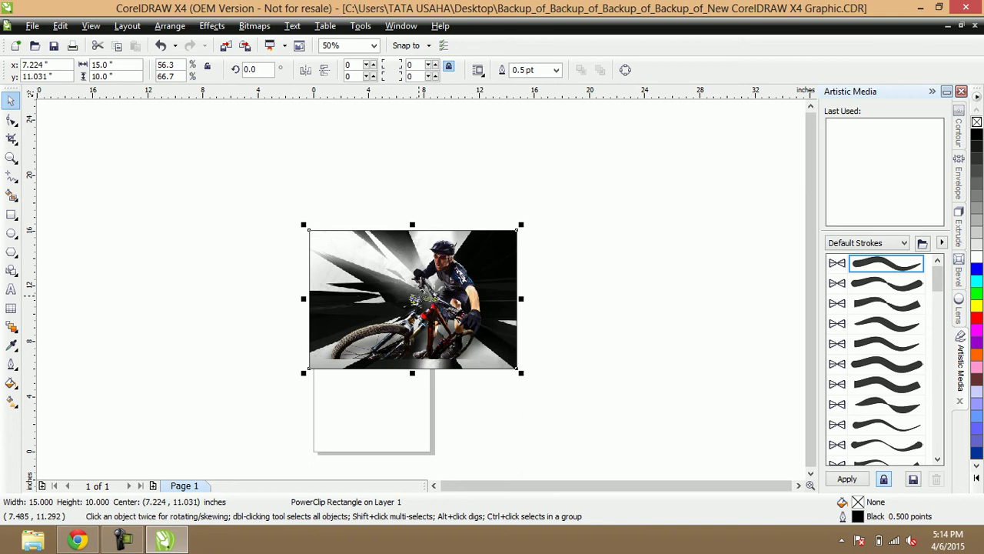
Open the PowerClip contents for editing and move the biker down about 0.8 inch to the frame's lower edge
{"action": "right_click", "coordinate": [444, 291]}
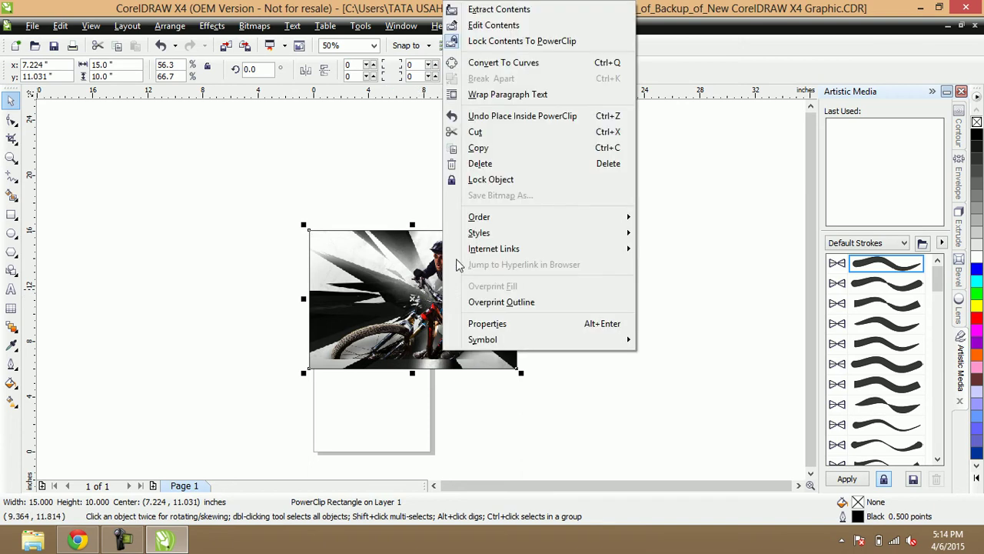
{"action": "left_click", "coordinate": [484, 24]}
{"action": "scroll", "coordinate": [444, 291], "scroll_direction": "up", "scroll_amount": 2}
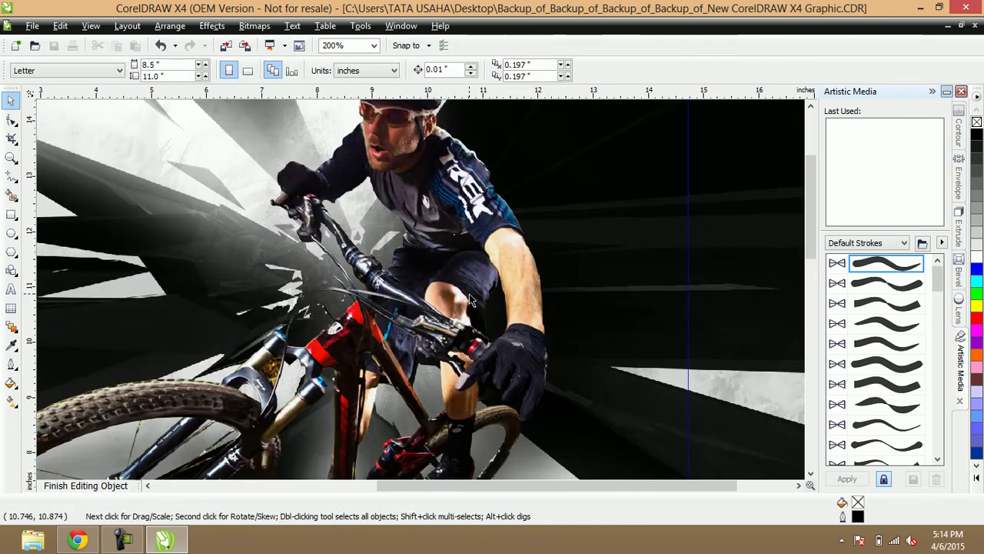
{"action": "scroll", "coordinate": [431, 281], "scroll_direction": "down", "scroll_amount": 1}
{"action": "left_click", "coordinate": [420, 265]}
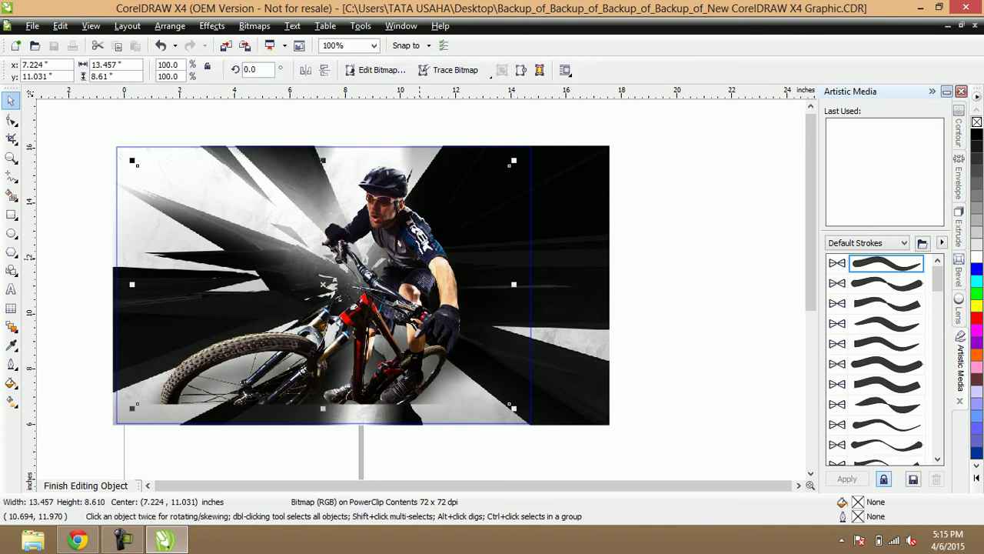
{"action": "left_click_drag", "start_coordinate": [400, 275], "coordinate": [399, 292]}
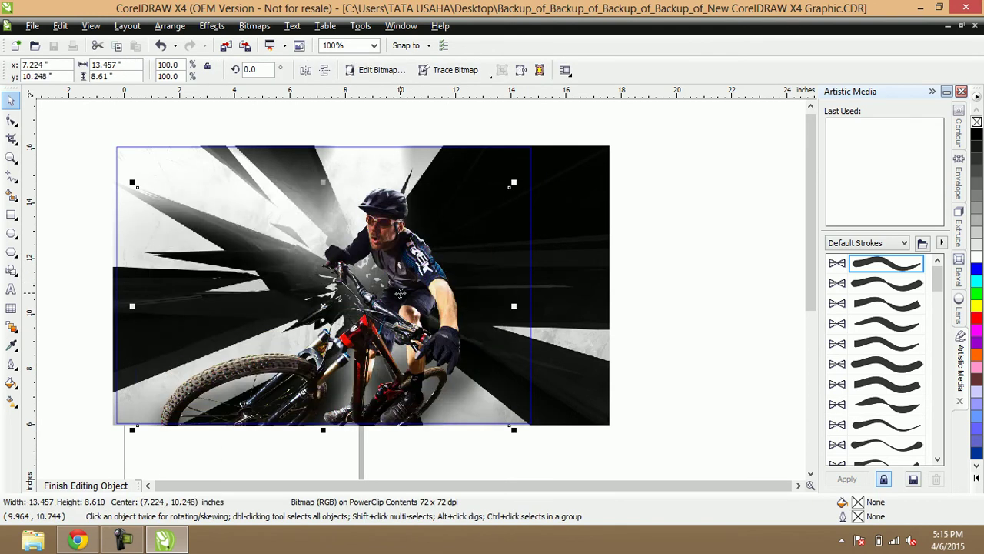
Apply a drop shadow to the biker image, extending it horizontally from the image's left edge to its right edge
{"action": "left_click", "coordinate": [15, 335]}
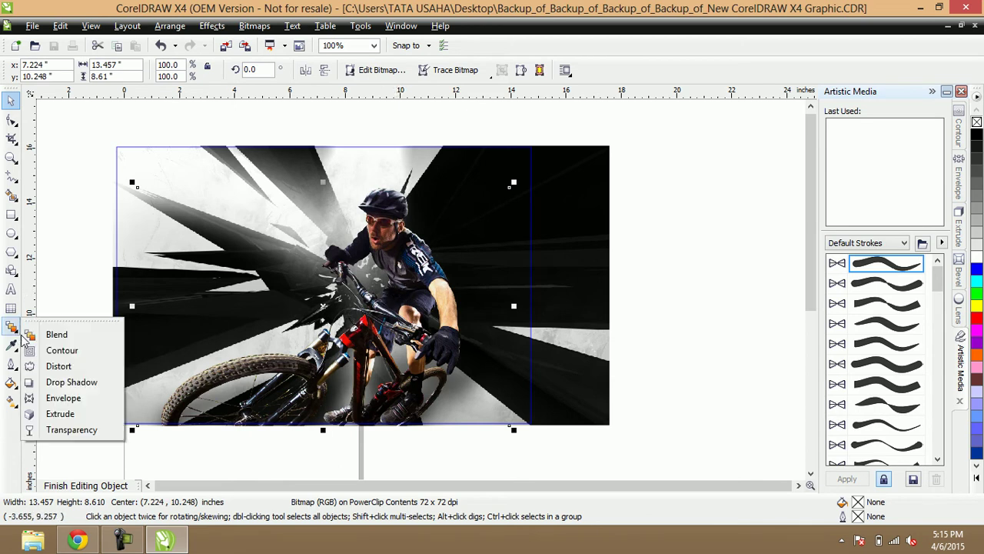
{"action": "left_click", "coordinate": [55, 381]}
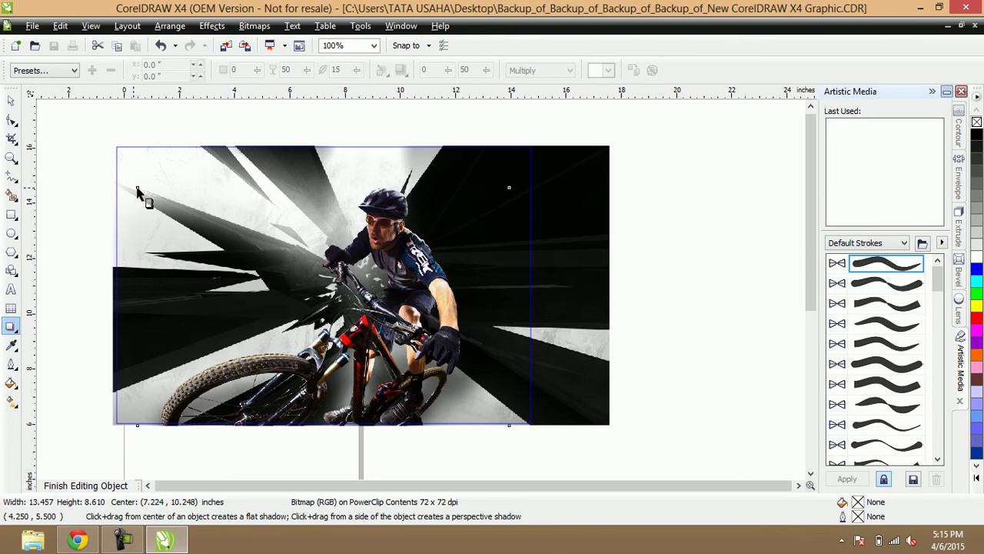
{"action": "left_click_drag", "start_coordinate": [139, 192], "coordinate": [512, 304]}
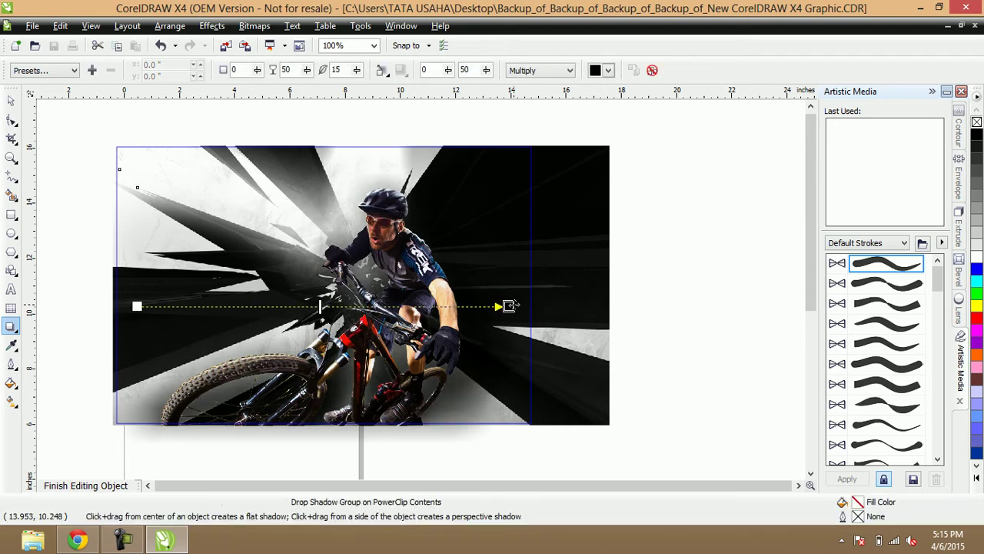
Make the biker's shadow a white glow with Add mode and opacity 100, and finish editing the PowerClip contents
{"action": "left_click", "coordinate": [608, 72]}
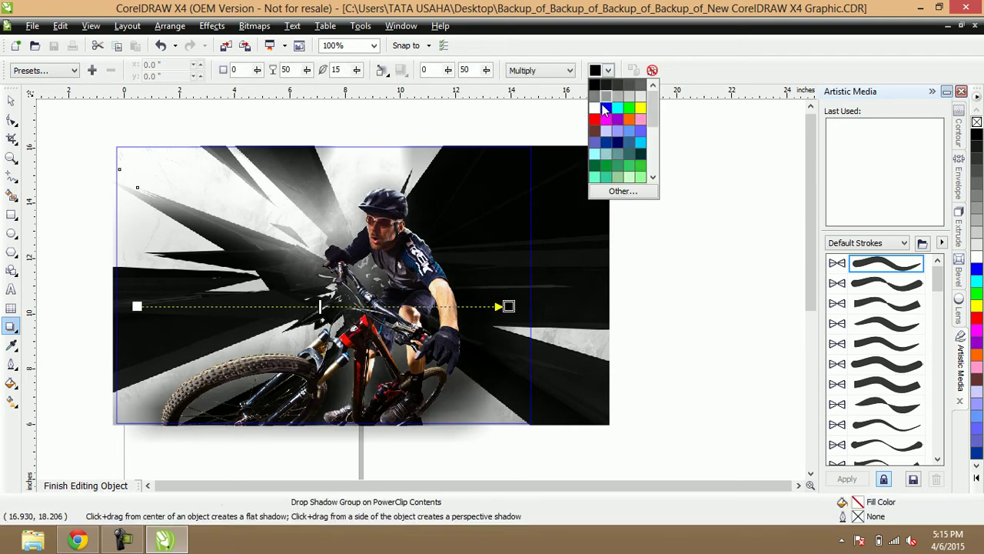
{"action": "left_click", "coordinate": [596, 108]}
{"action": "left_click", "coordinate": [570, 71]}
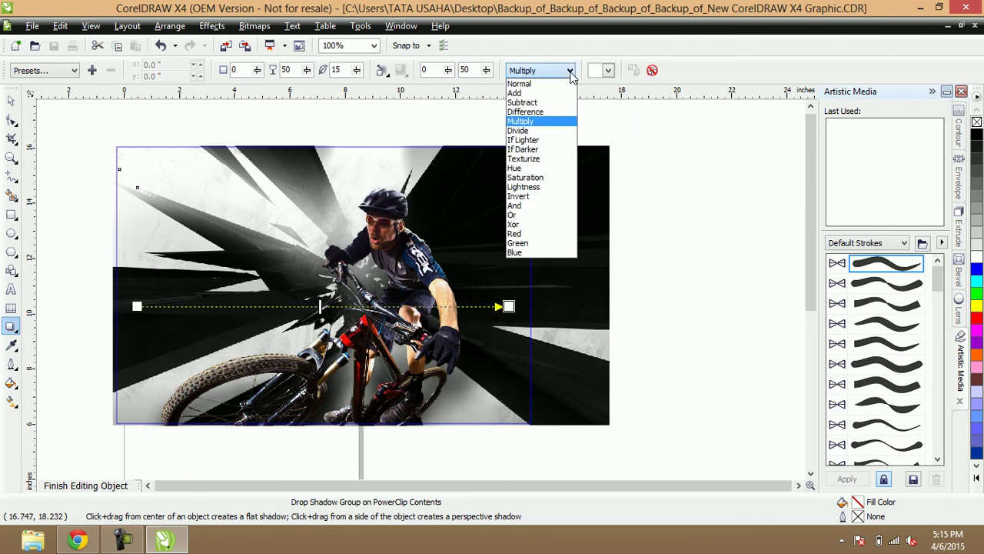
{"action": "left_click", "coordinate": [548, 96]}
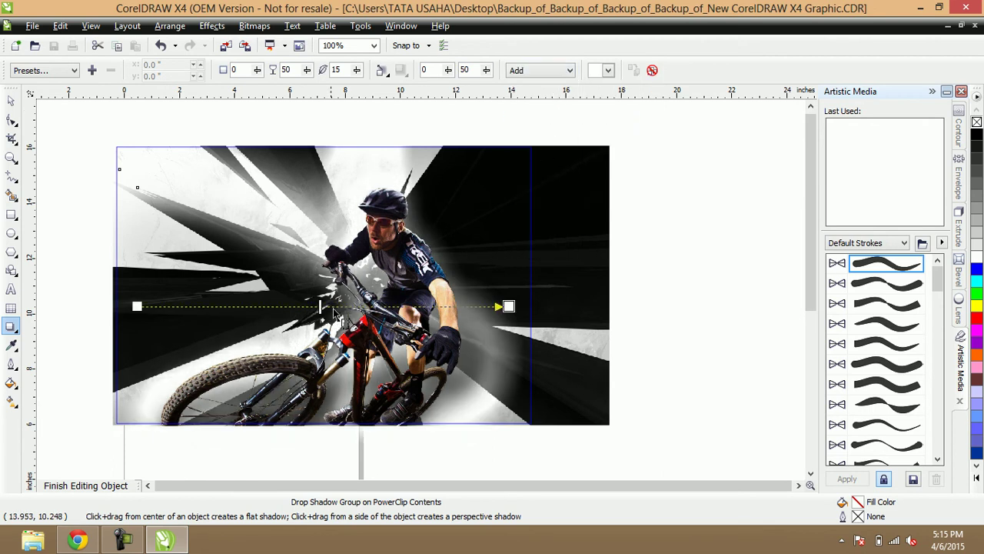
{"action": "left_click", "coordinate": [509, 307]}
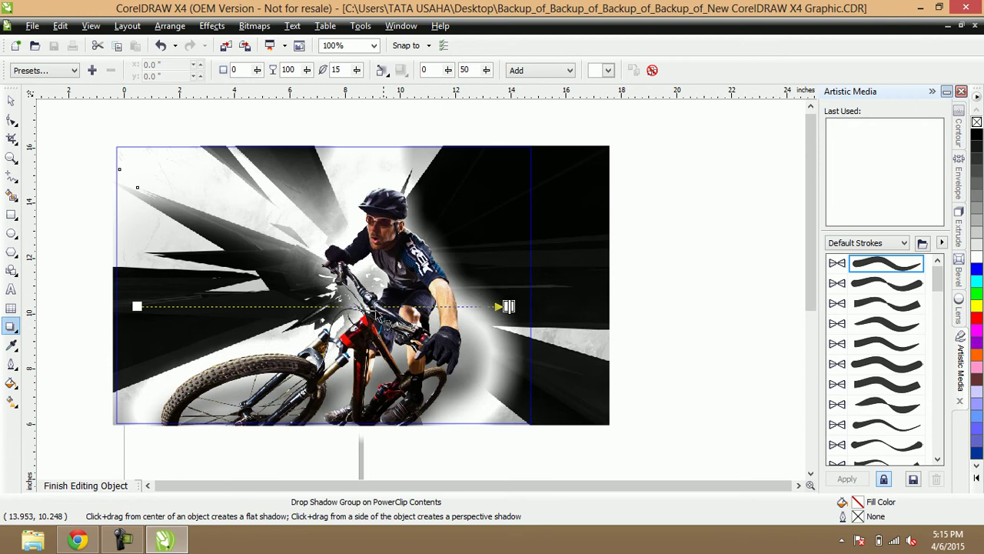
{"action": "left_click", "coordinate": [11, 101]}
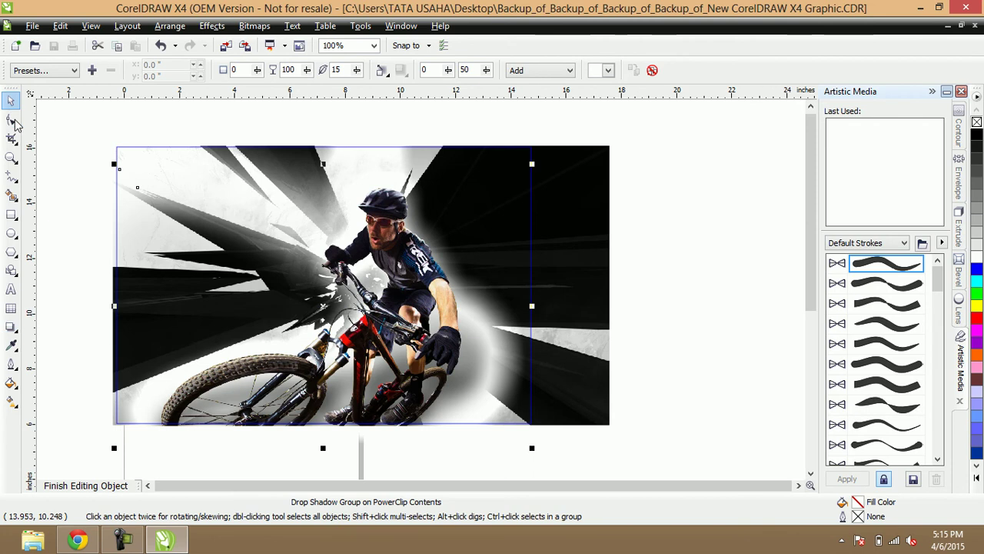
{"action": "left_click", "coordinate": [86, 485]}
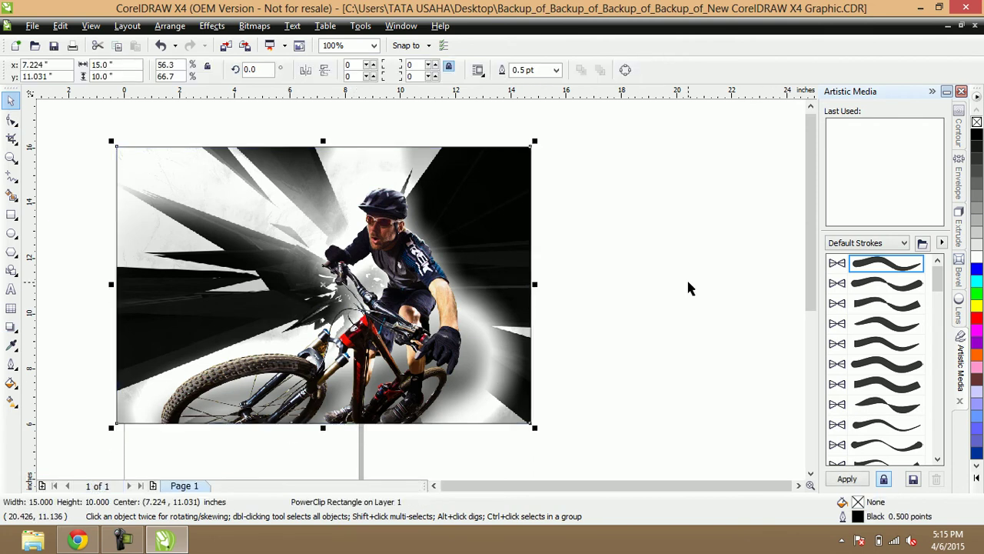
Reopen the PowerClip contents, add the text "James Bond" to the right of the image, and enlarge it to about 65.7 pt
{"action": "left_click", "coordinate": [10, 288]}
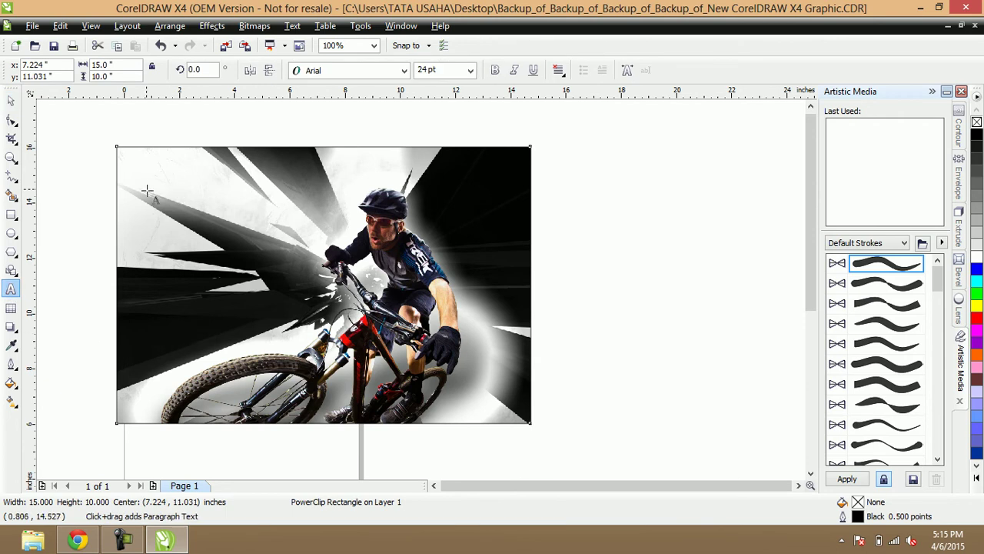
{"action": "left_click", "coordinate": [10, 100]}
{"action": "right_click", "coordinate": [292, 353]}
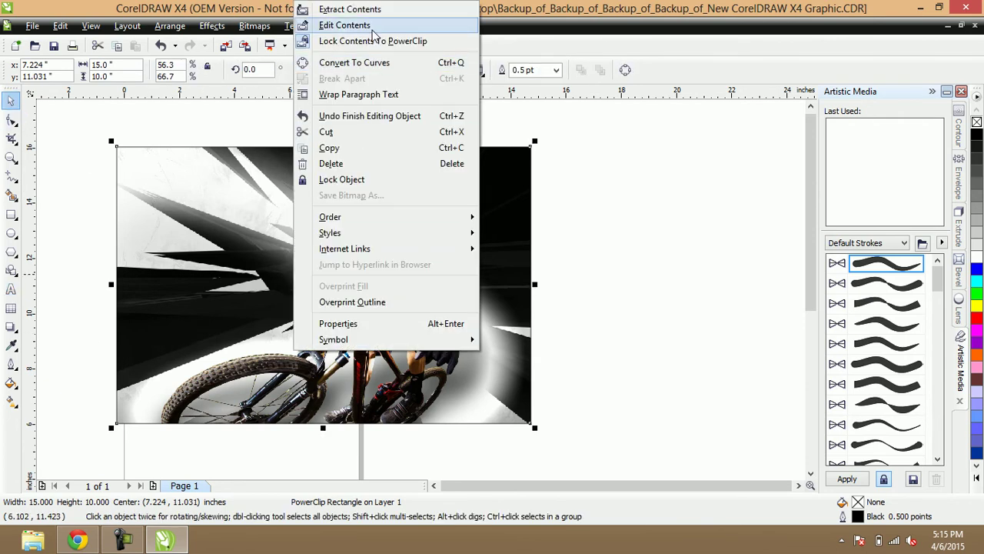
{"action": "left_click", "coordinate": [346, 24]}
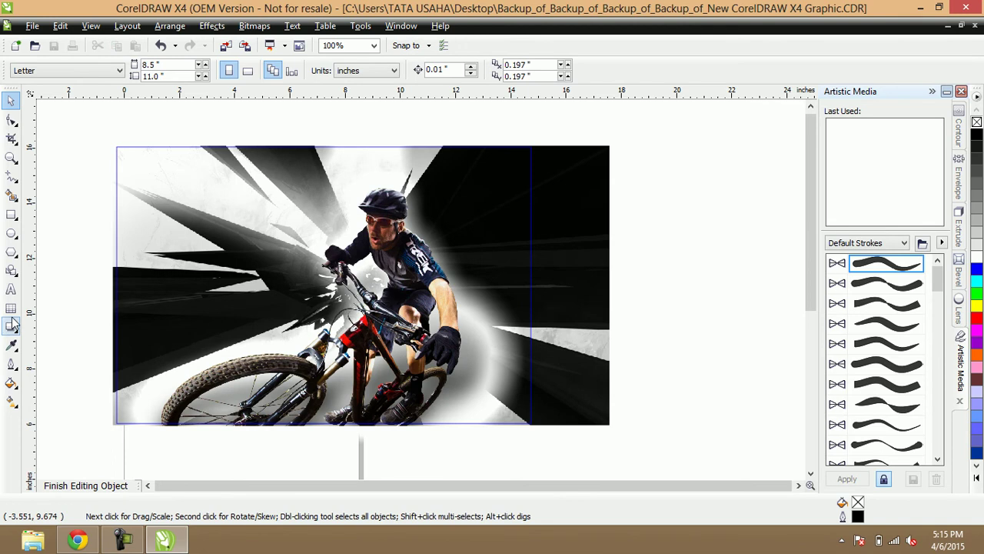
{"action": "left_click", "coordinate": [10, 289]}
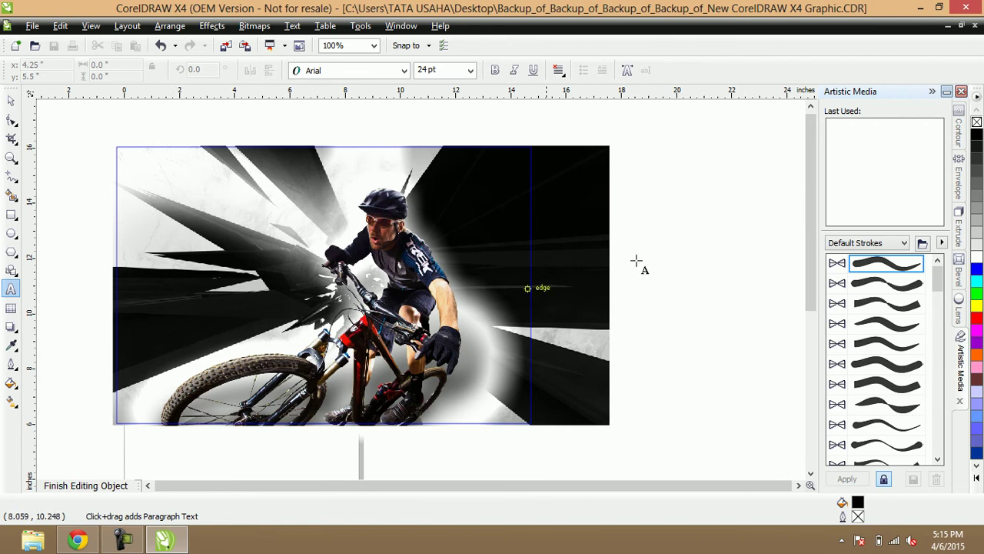
{"action": "left_click", "coordinate": [638, 207]}
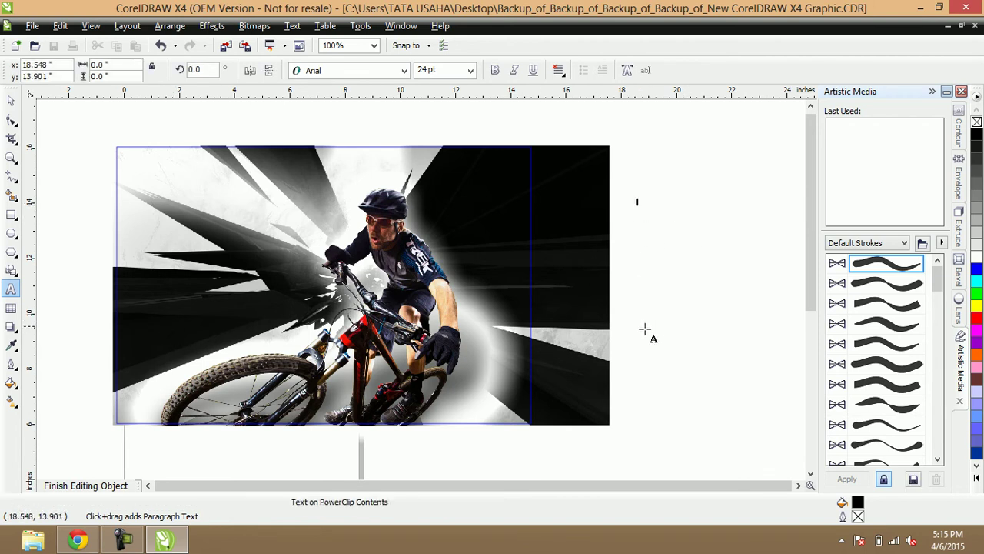
{"action": "type", "text": "James Bond"}
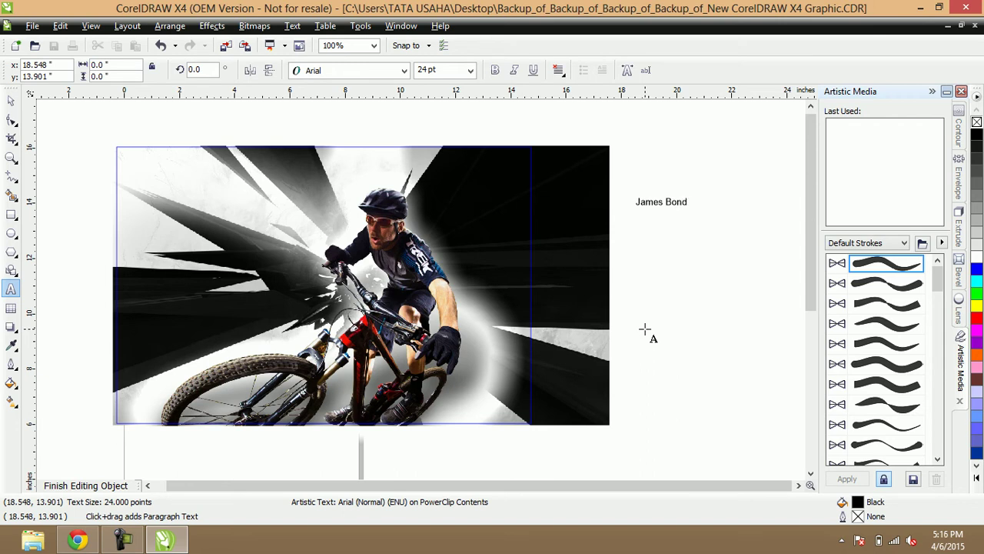
{"action": "left_click", "coordinate": [12, 101]}
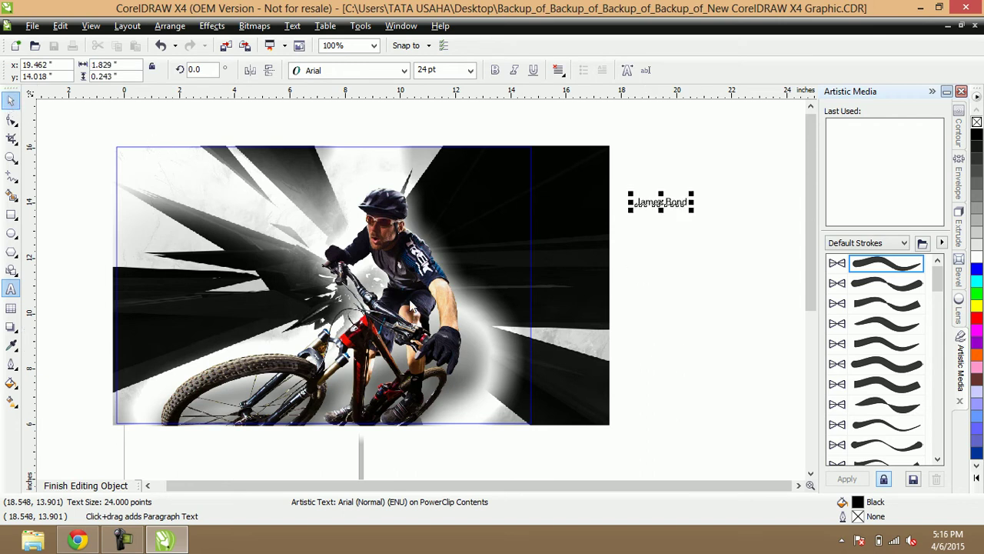
{"action": "left_click_drag", "start_coordinate": [692, 214], "coordinate": [769, 295]}
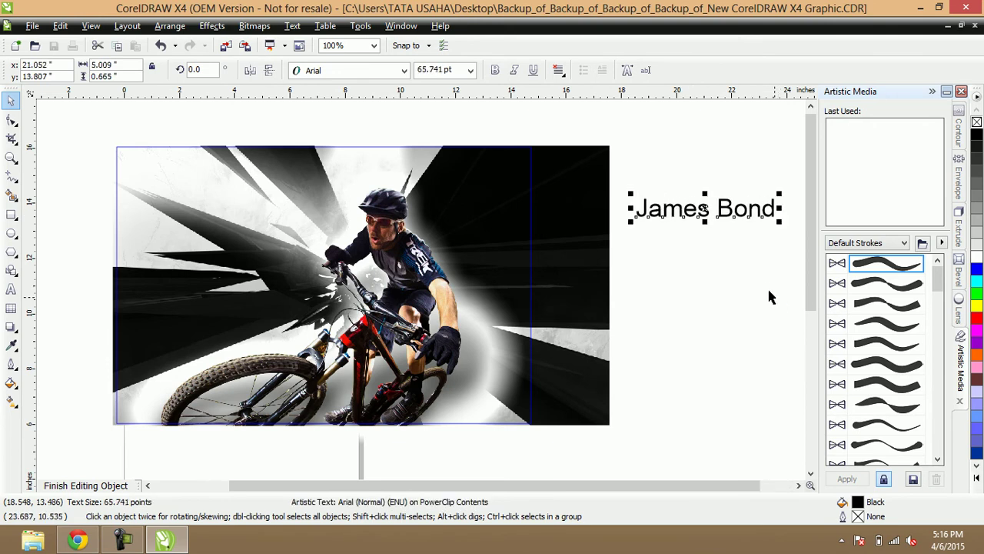
Change the "James Bond" text's font to Birds of Paradise and fill the text red
{"action": "left_click", "coordinate": [403, 71]}
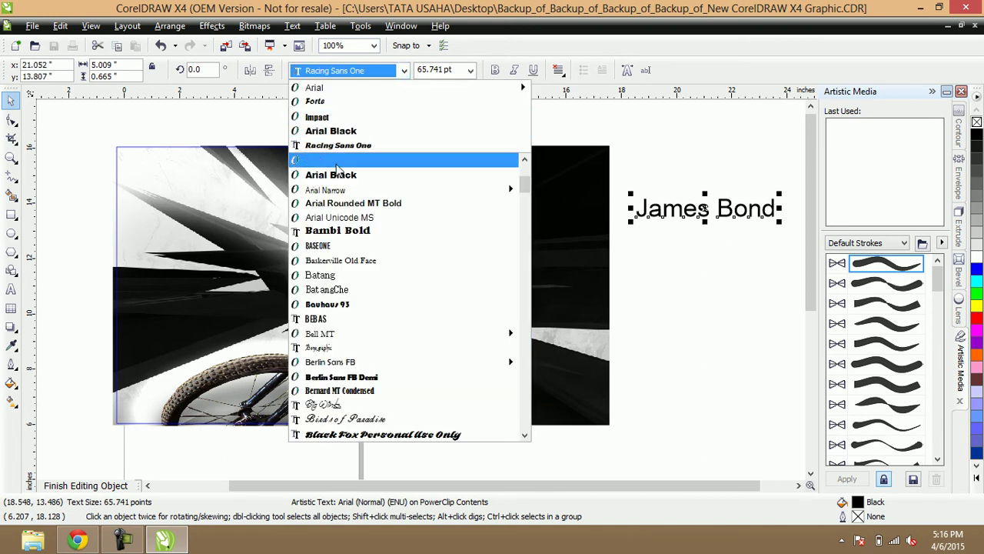
{"action": "mouse_move", "coordinate": [350, 193]}
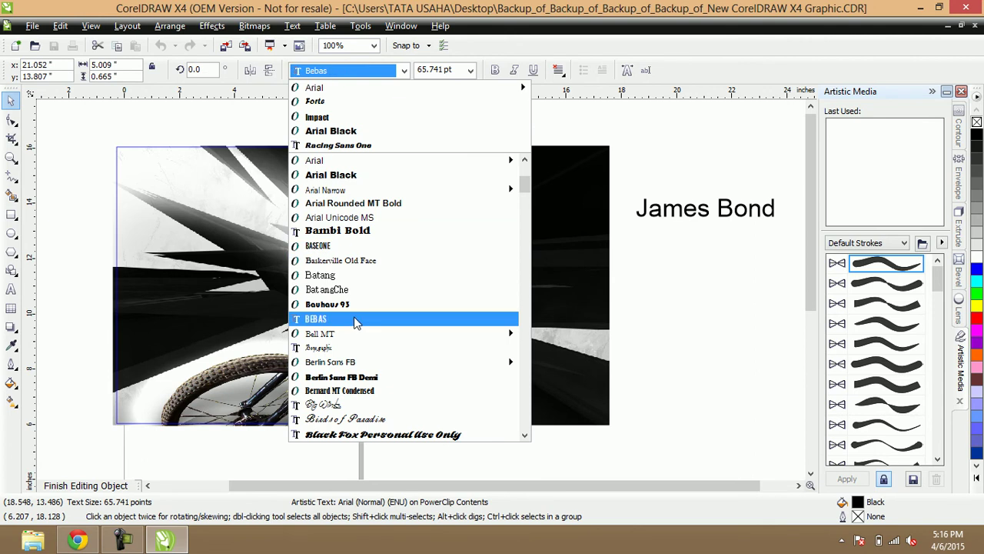
{"action": "scroll", "coordinate": [354, 316], "scroll_direction": "down", "scroll_amount": 1}
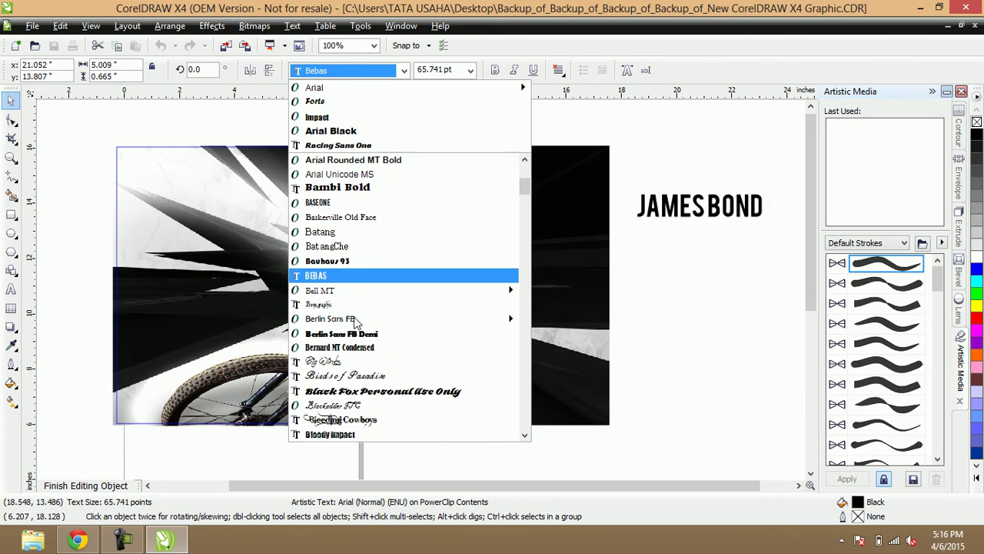
{"action": "left_click", "coordinate": [367, 377]}
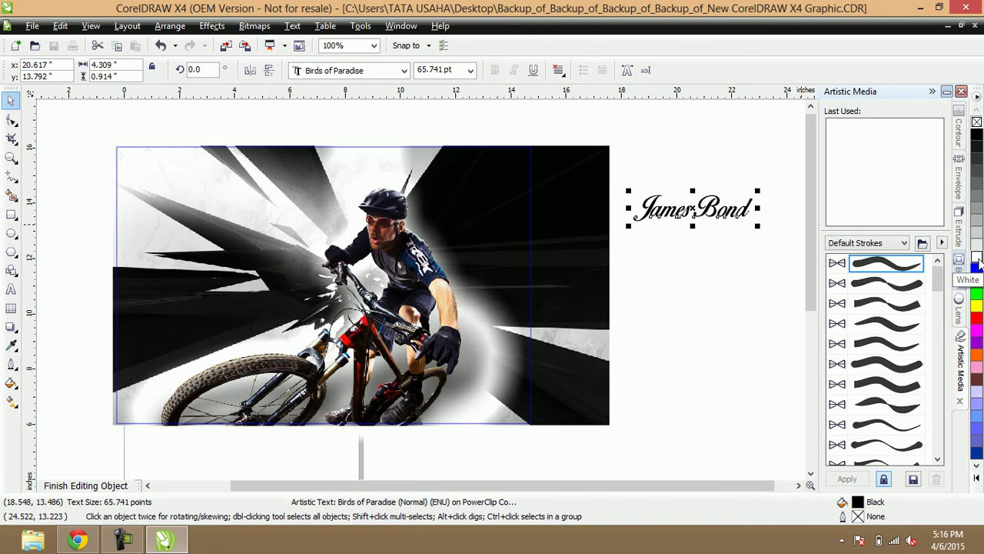
{"action": "left_click", "coordinate": [976, 316]}
Move the "James Bond" text into the frame's upper-left corner and enlarge it to about 109 pt
{"action": "left_click_drag", "start_coordinate": [725, 211], "coordinate": [229, 278]}
{"action": "left_click_drag", "start_coordinate": [227, 231], "coordinate": [312, 233]}
{"action": "left_click_drag", "start_coordinate": [247, 183], "coordinate": [247, 188]}
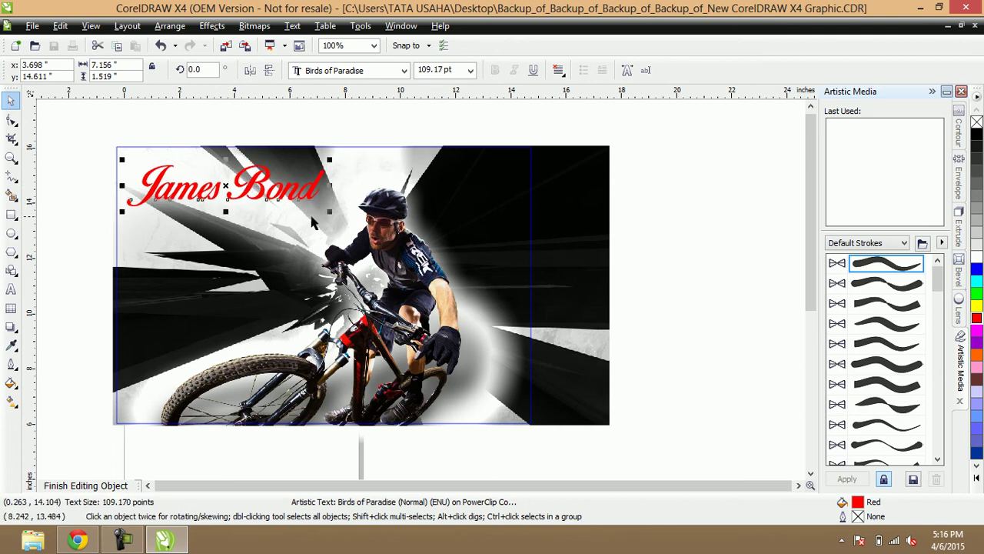
Apply a full color pattern fill of concentric red and blue squares to the "James Bond" text
{"action": "left_click", "coordinate": [12, 384]}
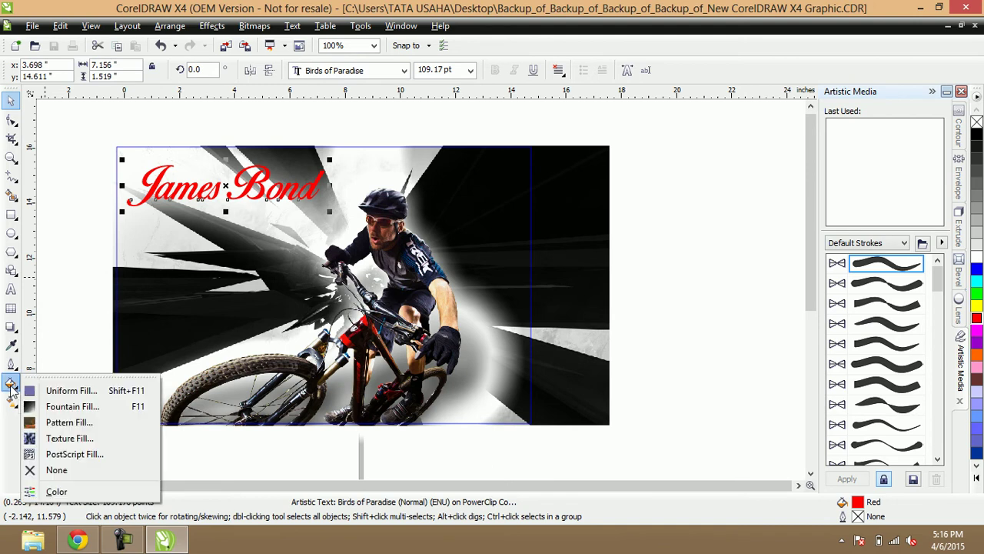
{"action": "left_click", "coordinate": [55, 425]}
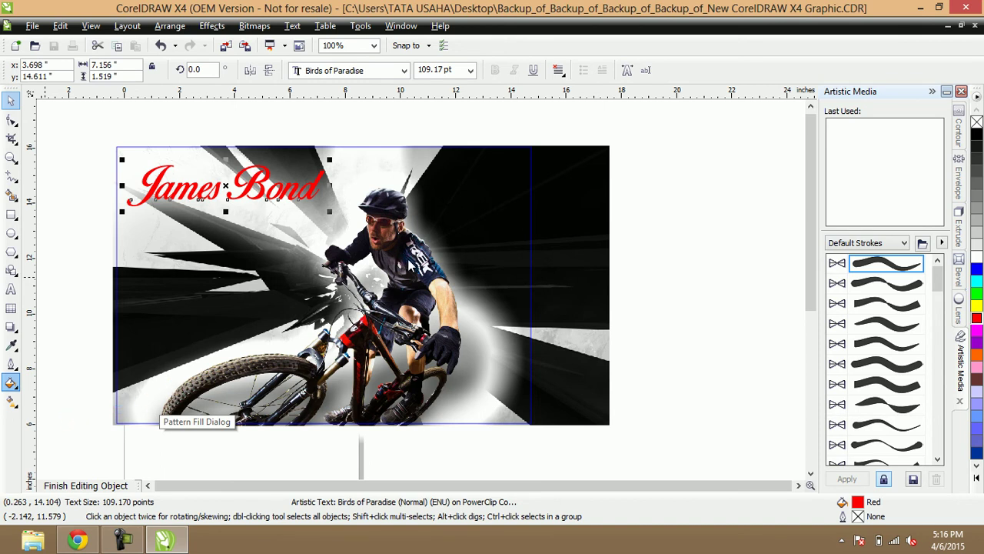
{"action": "left_click", "coordinate": [384, 175]}
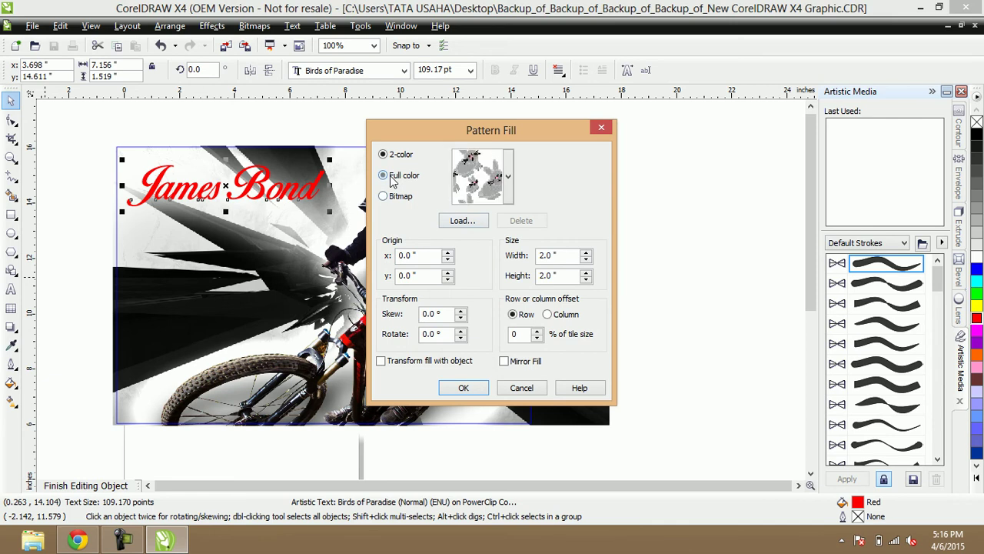
{"action": "left_click", "coordinate": [508, 177]}
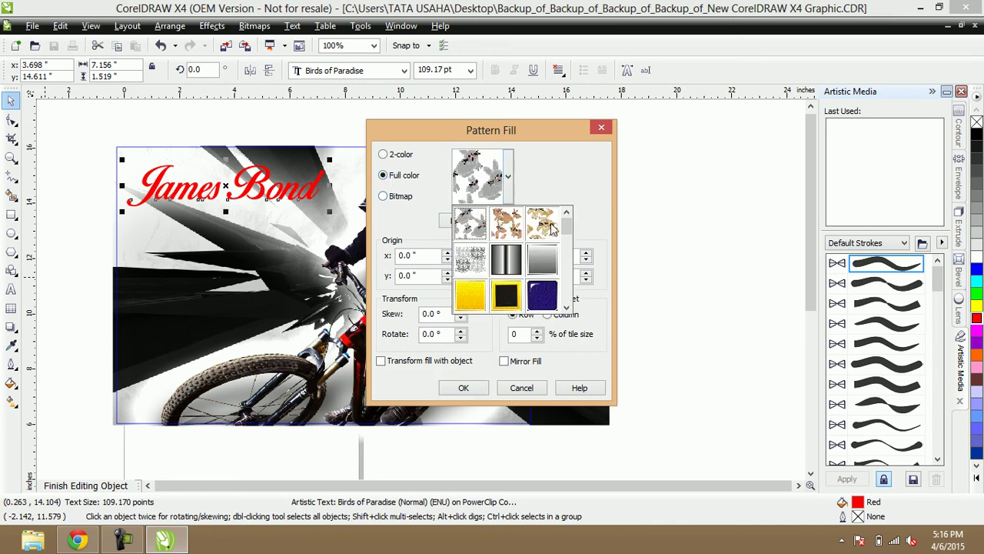
{"action": "left_click_drag", "start_coordinate": [567, 225], "coordinate": [575, 278]}
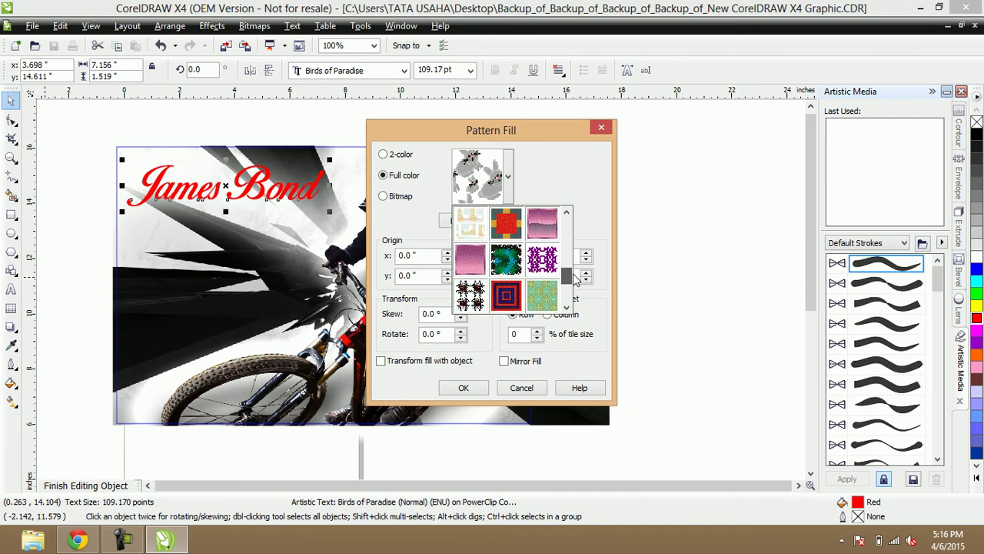
{"action": "left_click", "coordinate": [508, 302]}
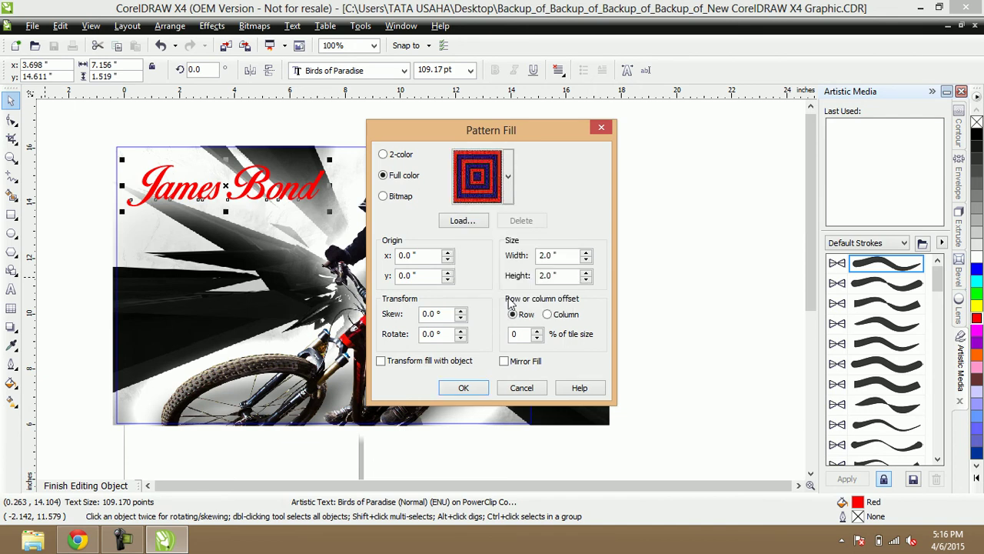
{"action": "left_click", "coordinate": [465, 387]}
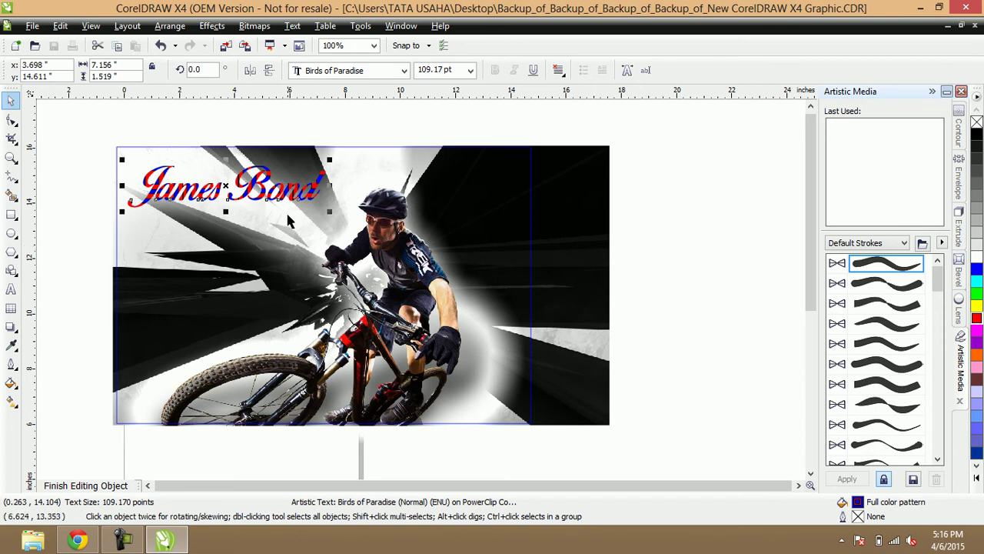
Fill the "James Bond" text with the "Hall of flame" texture from the Samples 6 library
{"action": "left_click", "coordinate": [10, 384]}
{"action": "left_click", "coordinate": [59, 439]}
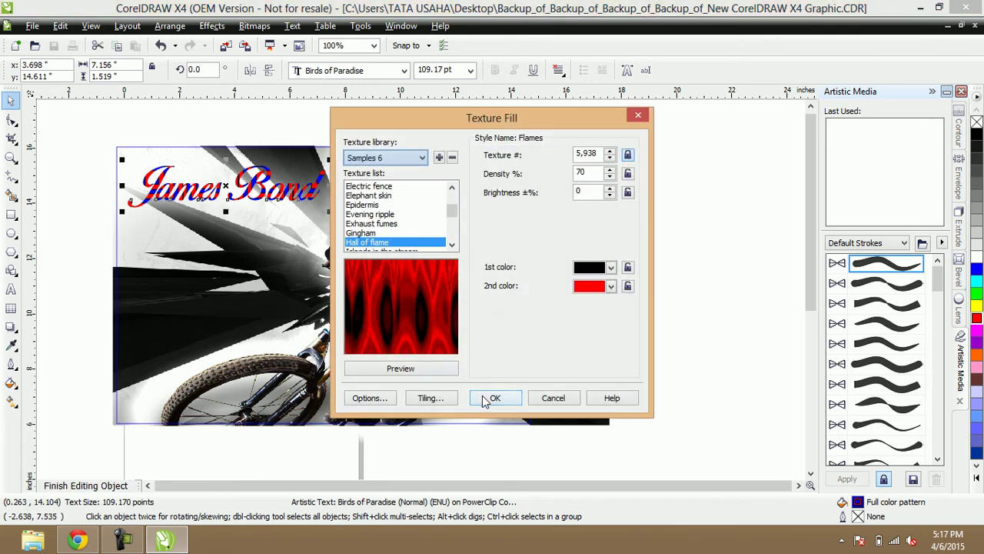
{"action": "left_click", "coordinate": [397, 215]}
{"action": "left_click", "coordinate": [393, 224]}
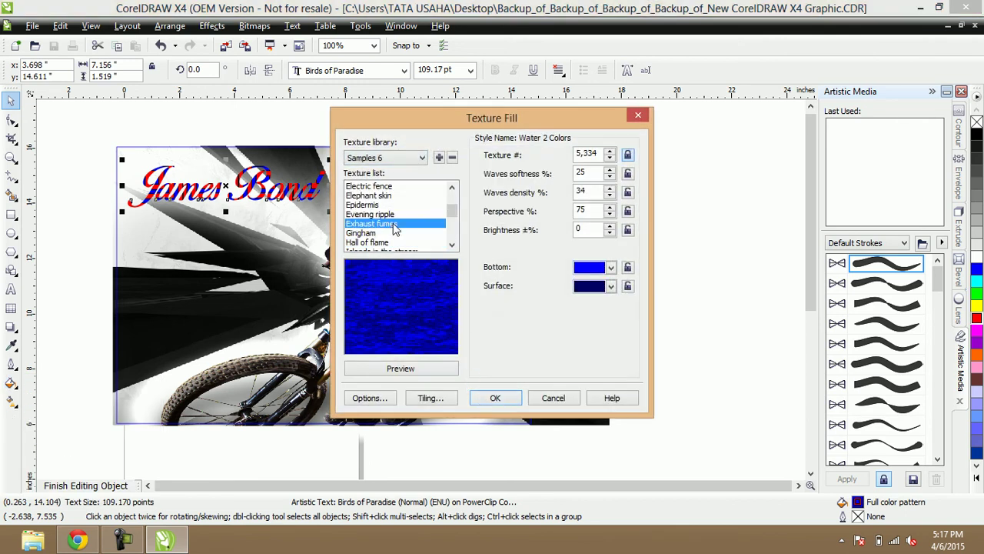
{"action": "left_click", "coordinate": [382, 243]}
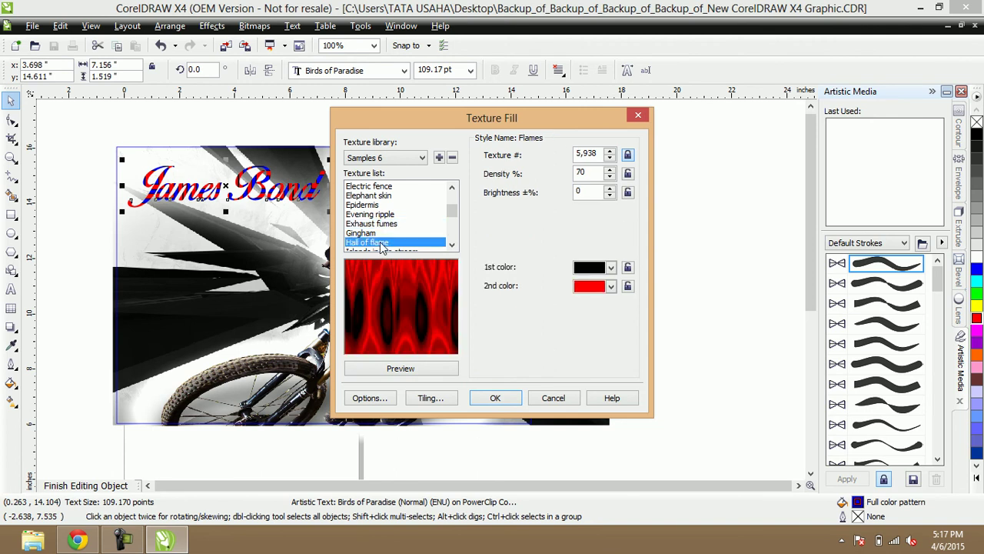
{"action": "left_click", "coordinate": [496, 399]}
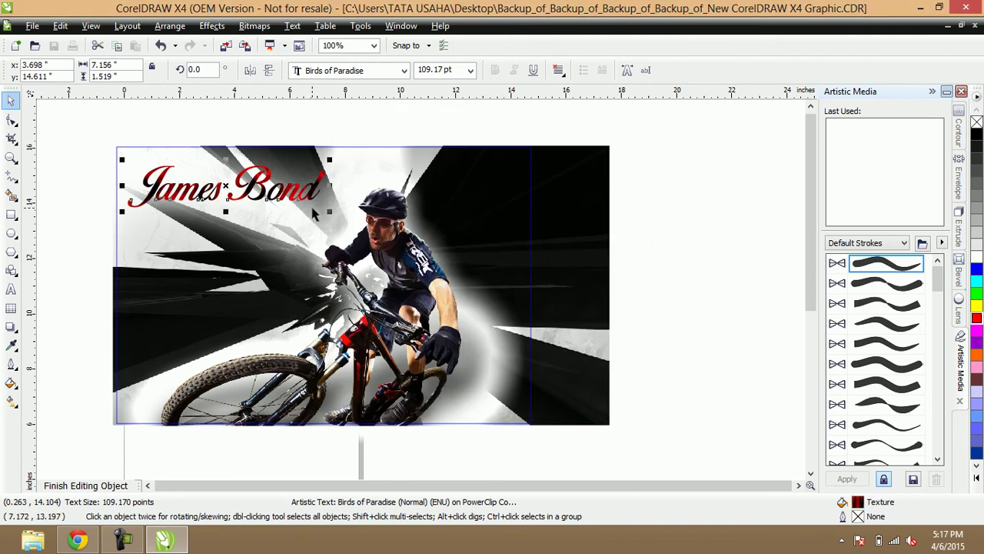
Apply a drop shadow to the "James Bond" text, extending it horizontally from the text's left edge to its right edge
{"action": "left_click", "coordinate": [12, 327]}
{"action": "scroll", "coordinate": [216, 213], "scroll_direction": "up", "scroll_amount": 1}
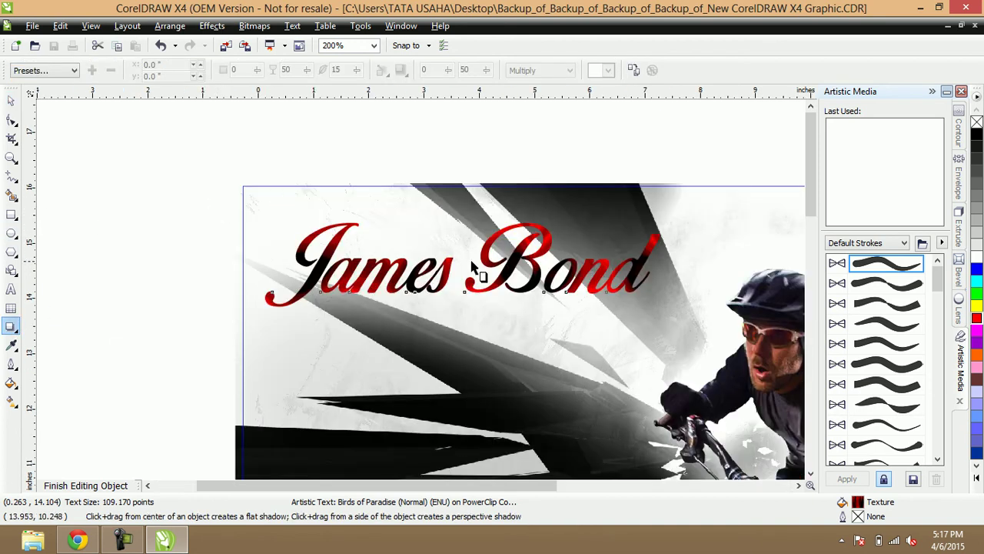
{"action": "left_click_drag", "start_coordinate": [273, 298], "coordinate": [569, 270]}
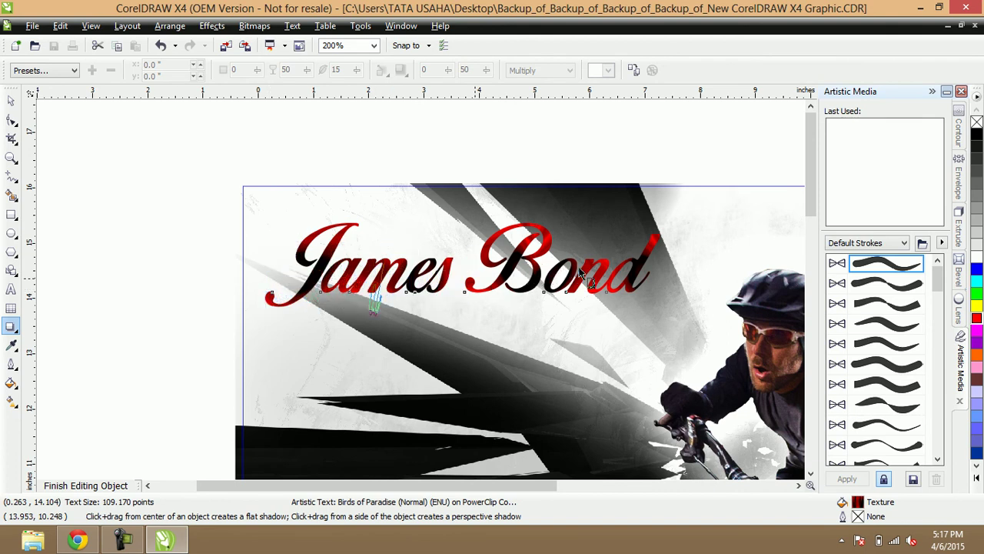
{"action": "left_click_drag", "start_coordinate": [685, 266], "coordinate": [646, 289]}
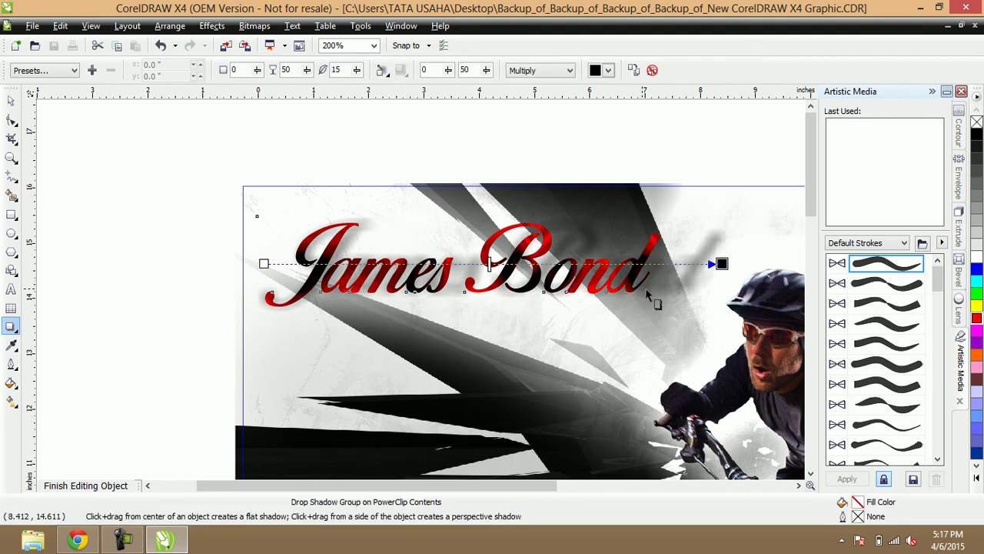
{"action": "left_click_drag", "start_coordinate": [717, 264], "coordinate": [661, 264]}
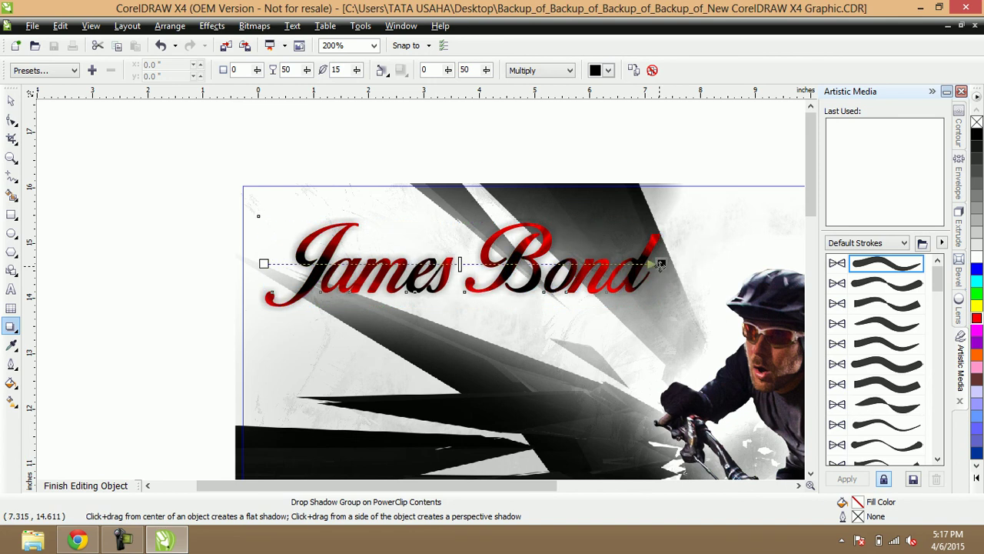
Make the text's drop shadow orange and raise its opacity to 100
{"action": "left_click", "coordinate": [607, 70]}
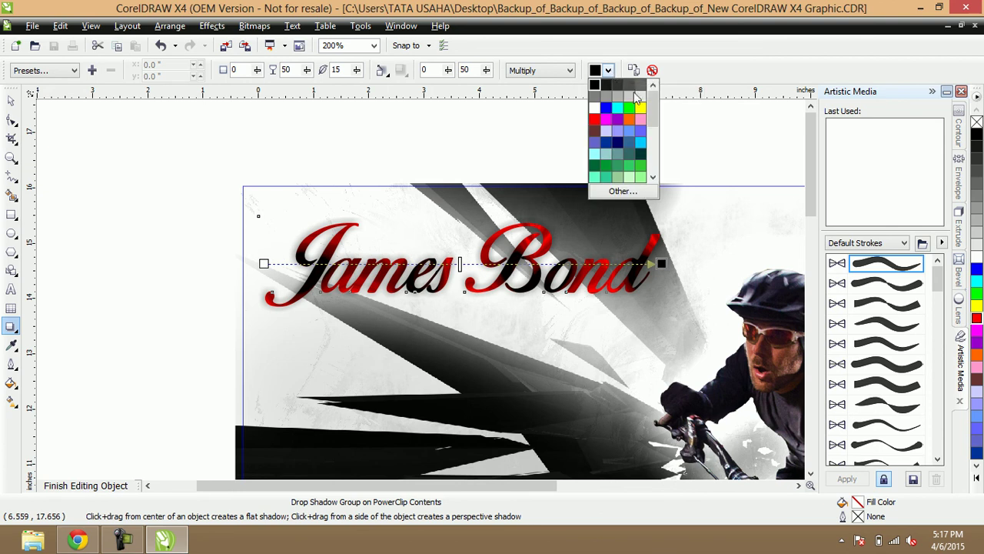
{"action": "left_click", "coordinate": [629, 119]}
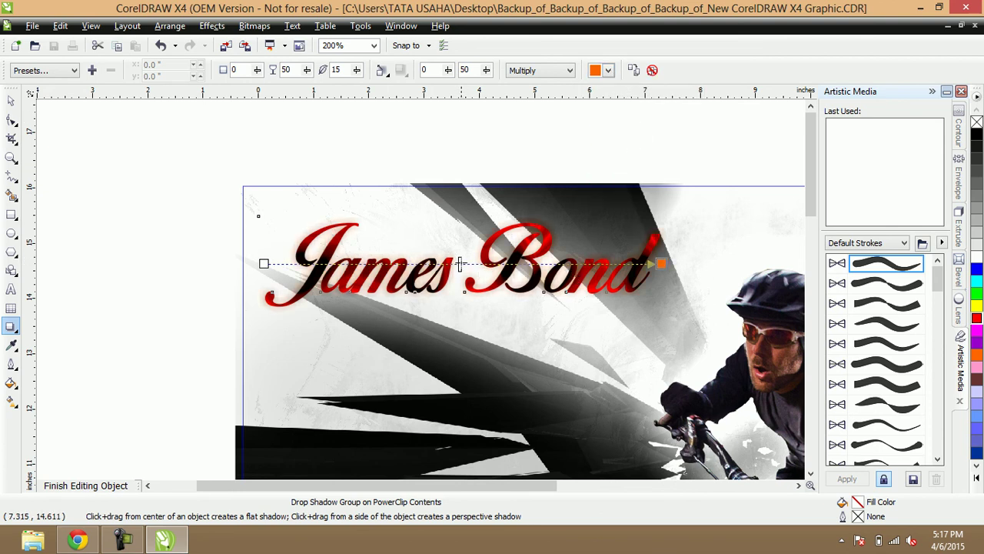
{"action": "left_click_drag", "start_coordinate": [460, 264], "coordinate": [684, 265]}
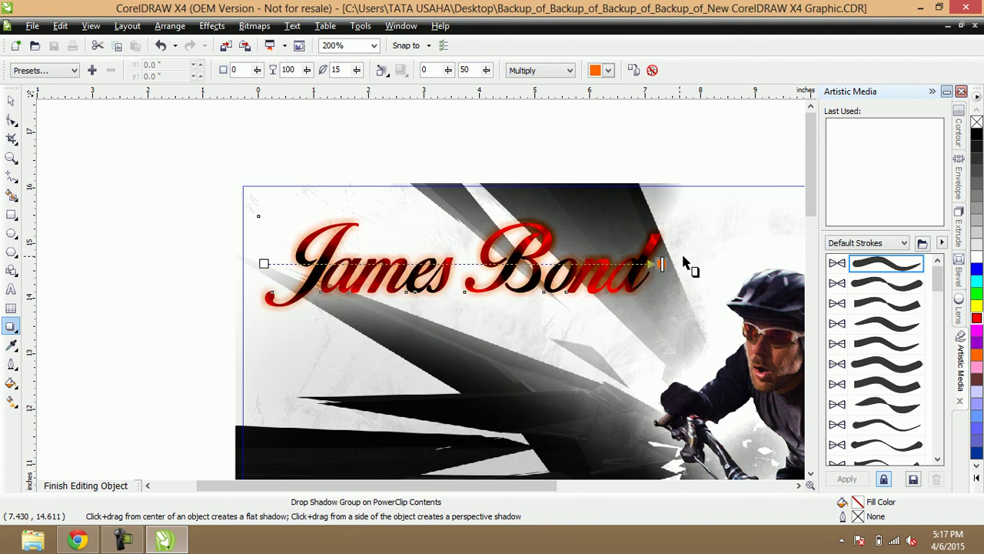
Turn the text's shadow into a white glow using the Add transparency mode
{"action": "left_click", "coordinate": [607, 70]}
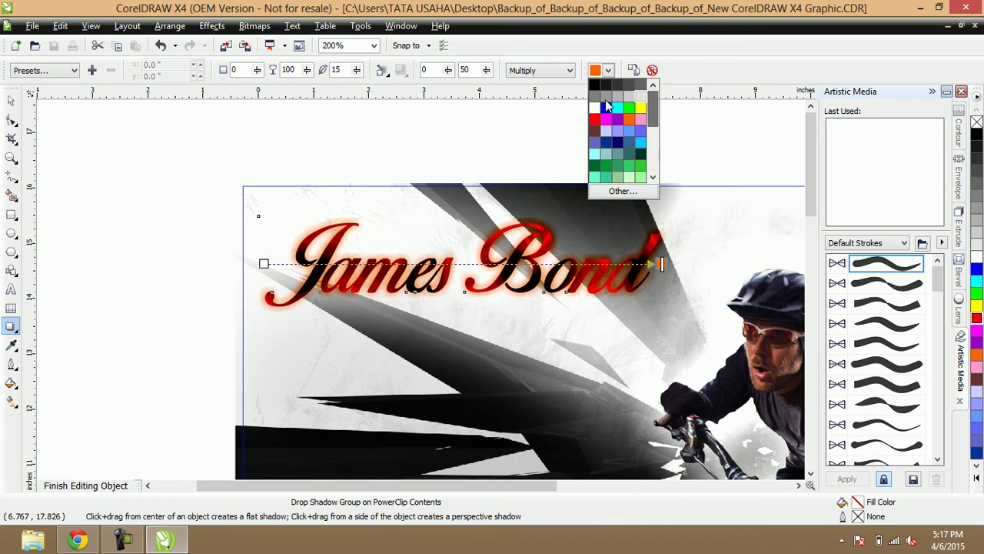
{"action": "left_click", "coordinate": [593, 110]}
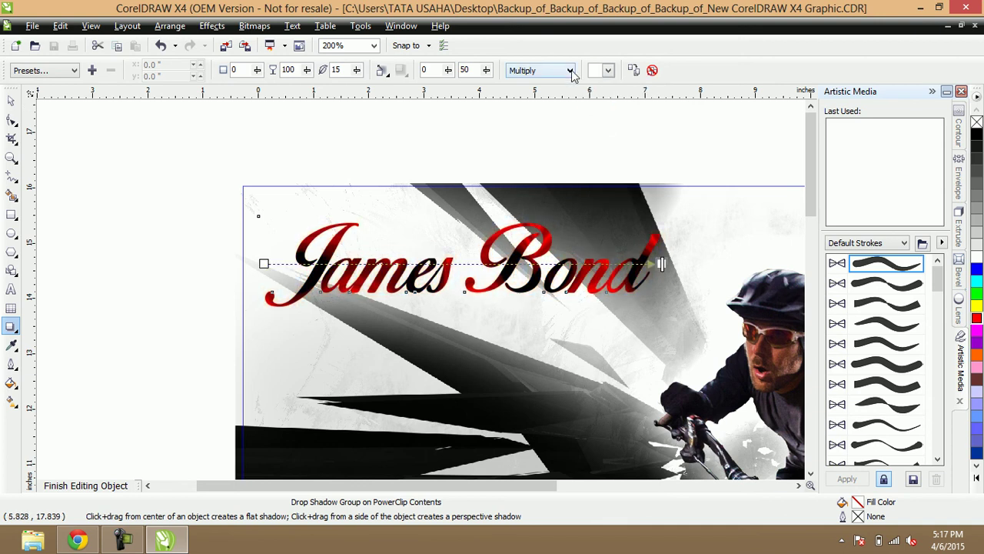
{"action": "left_click", "coordinate": [567, 70]}
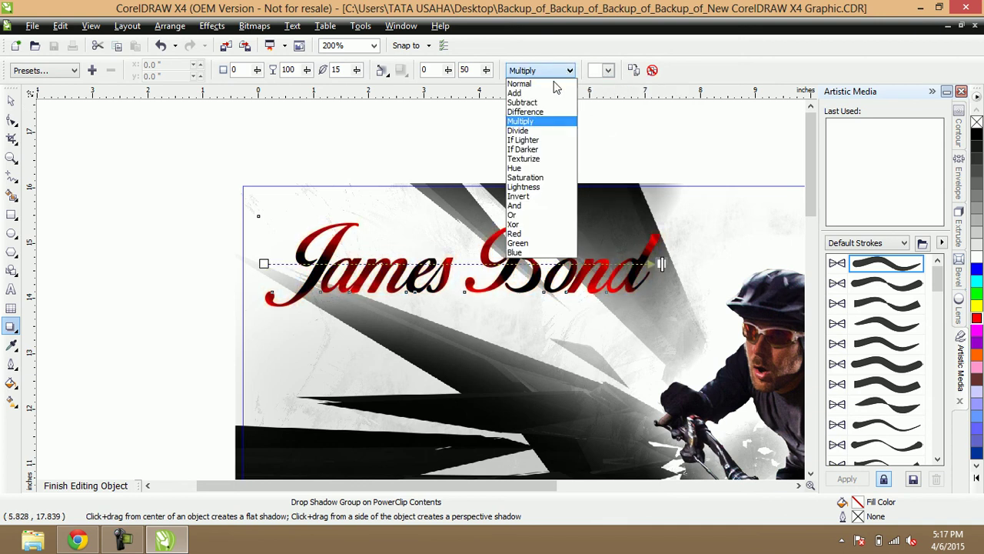
{"action": "left_click", "coordinate": [545, 95]}
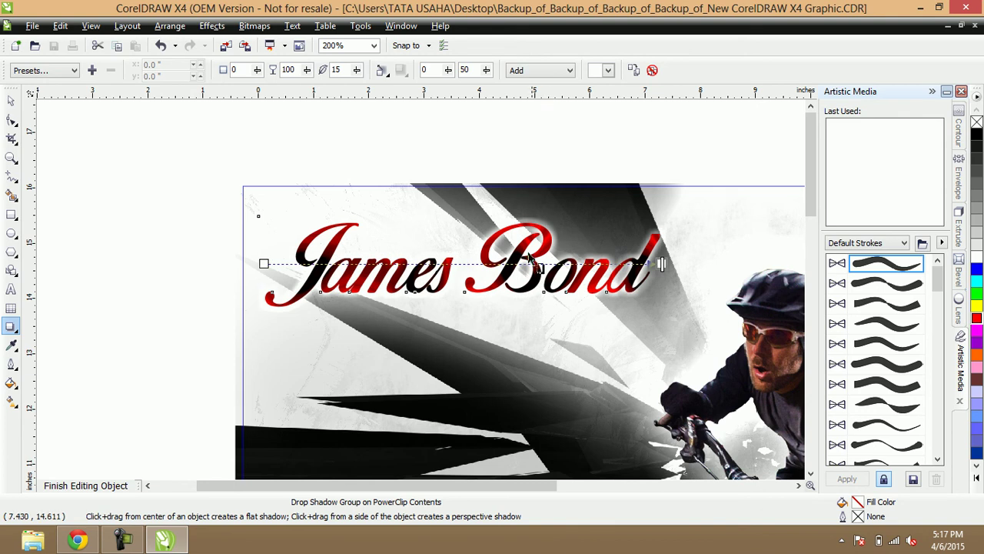
Try red as the color of the text's shadow
{"action": "left_click", "coordinate": [607, 70]}
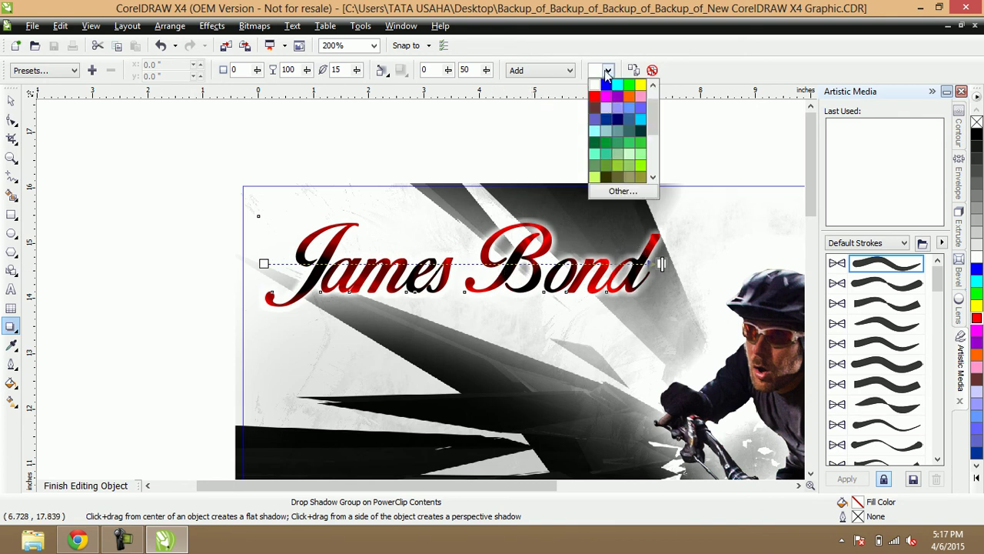
{"action": "left_click", "coordinate": [590, 96]}
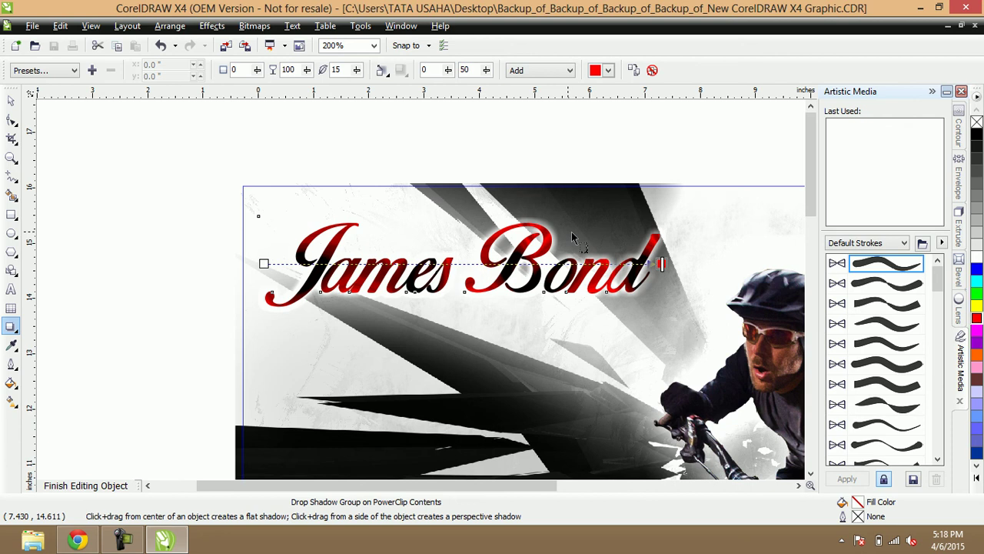
{"action": "scroll", "coordinate": [571, 231], "scroll_direction": "down", "scroll_amount": 1}
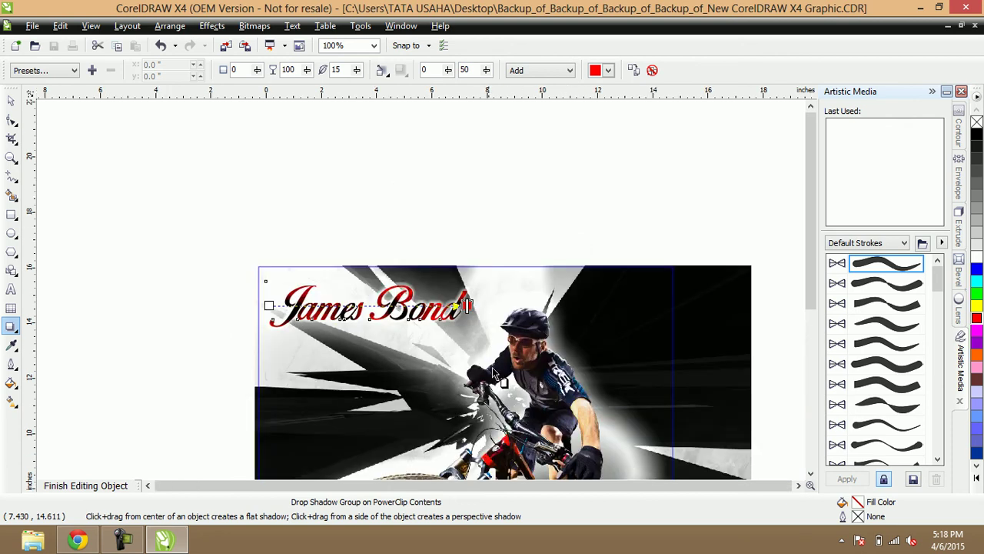
{"action": "scroll", "coordinate": [496, 373], "scroll_direction": "down", "scroll_amount": 1}
{"action": "scroll", "coordinate": [446, 323], "scroll_direction": "up", "scroll_amount": 1}
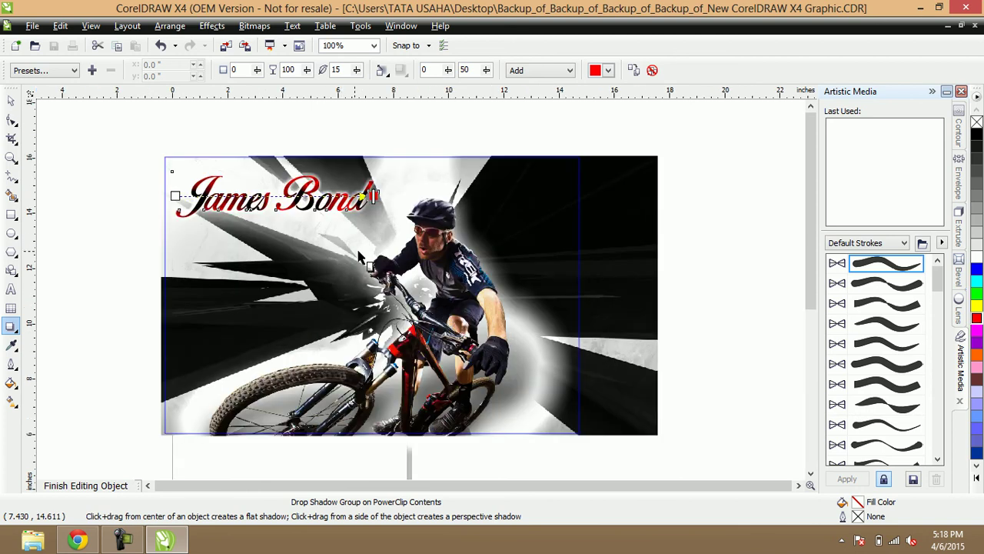
Set the text's shadow color back to white, finish editing the PowerClip contents, and zoom to the whole frame
{"action": "left_click", "coordinate": [607, 70]}
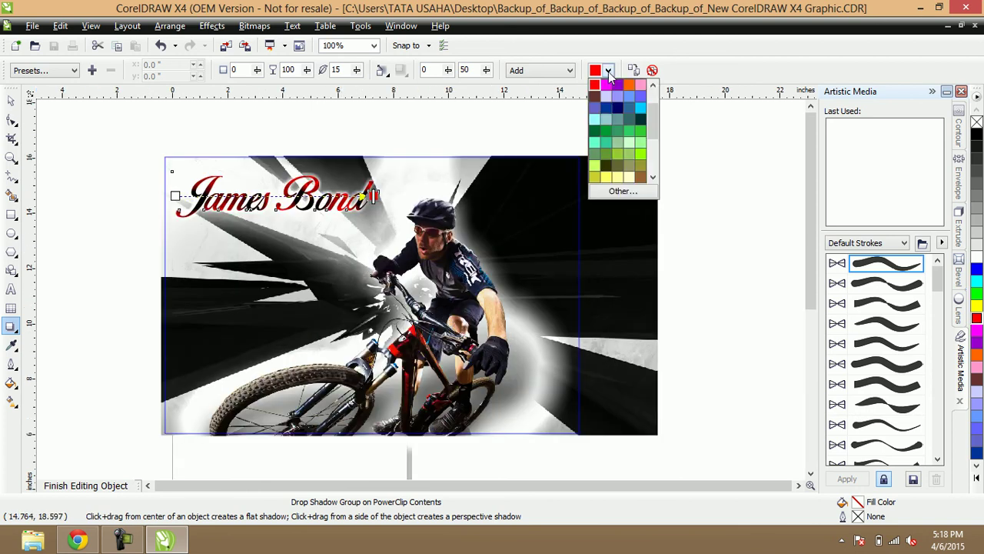
{"action": "scroll", "coordinate": [656, 115], "scroll_direction": "up", "scroll_amount": 1}
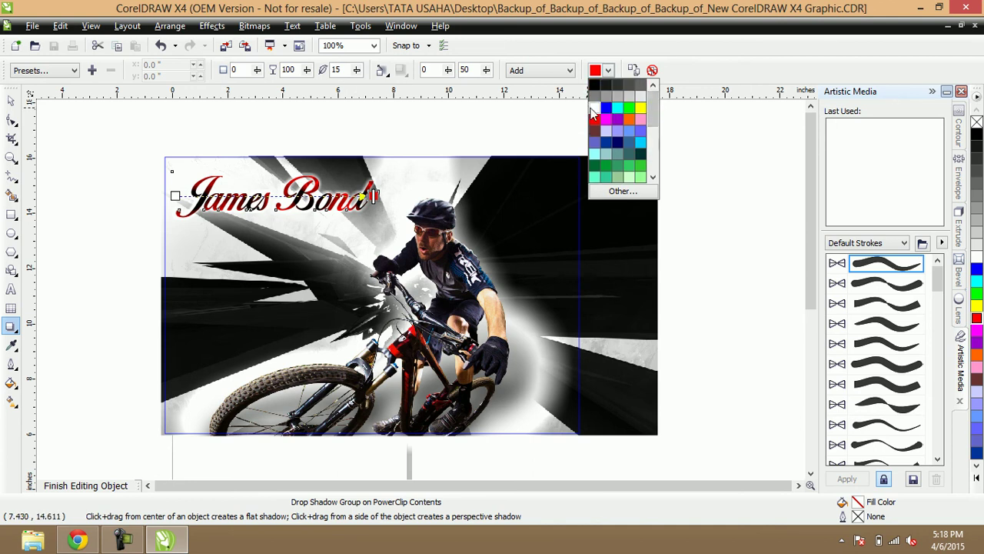
{"action": "left_click", "coordinate": [595, 109]}
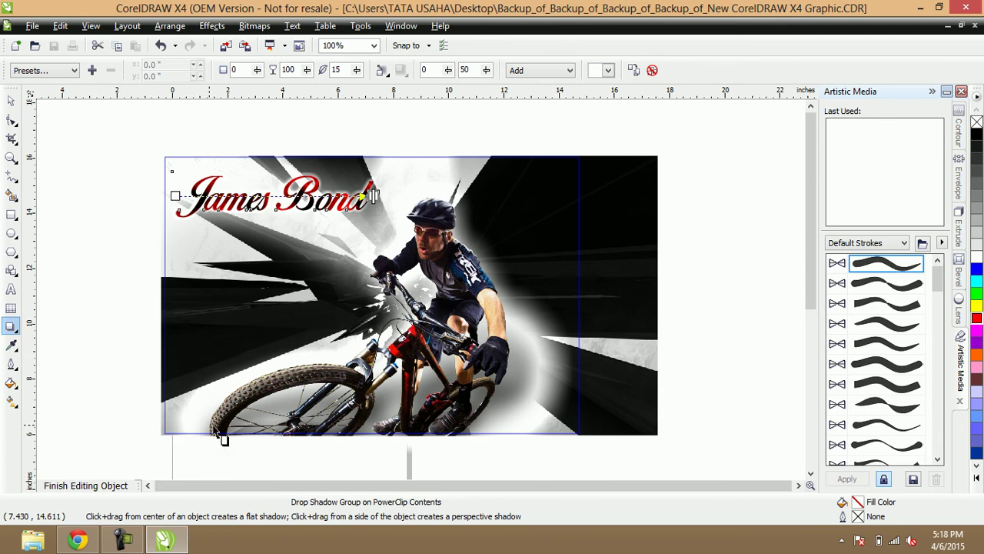
{"action": "left_click", "coordinate": [91, 486]}
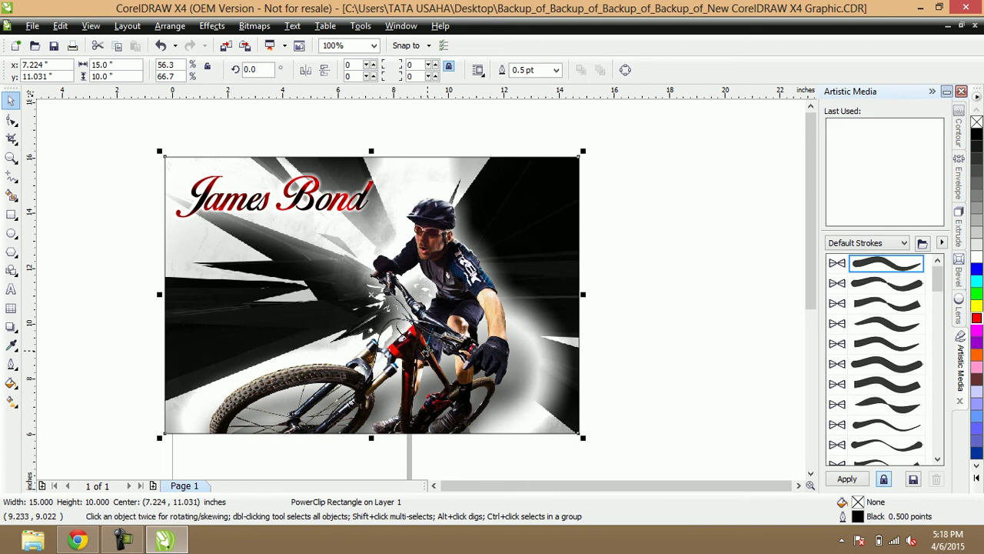
{"action": "key", "text": "shift+F2"}
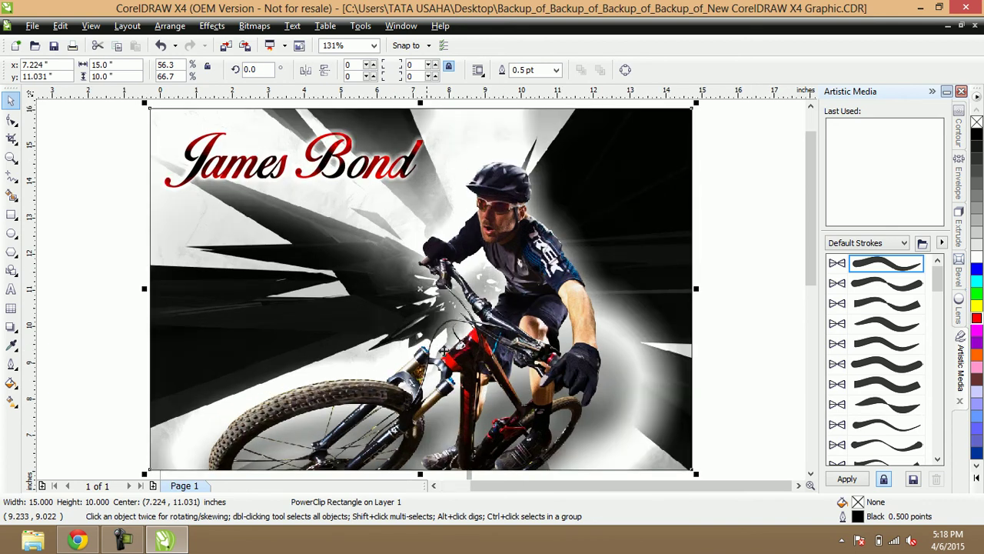